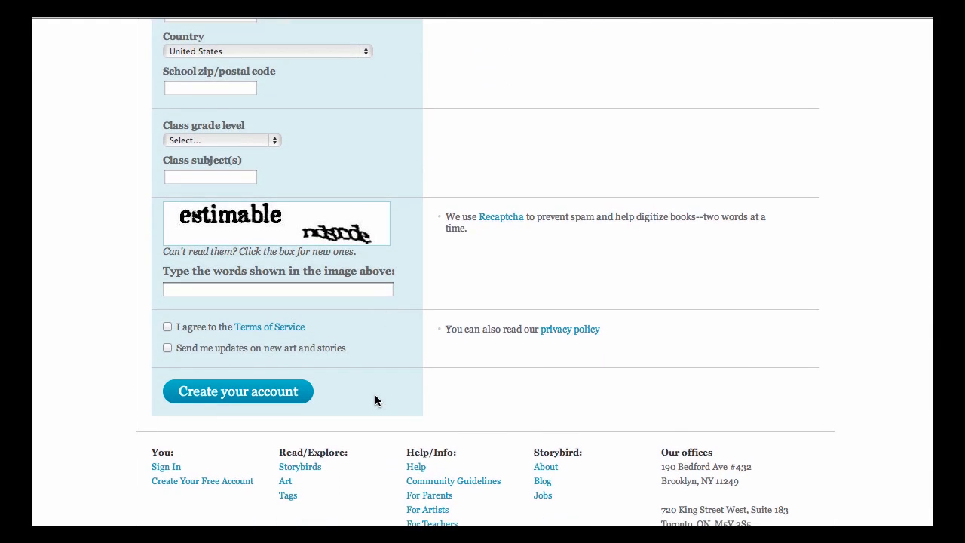
{"action": "scroll", "coordinate": [377, 400], "scroll_direction": "up", "scroll_amount": 6}
{"action": "scroll", "coordinate": [375, 400], "scroll_direction": "up", "scroll_amount": 12}
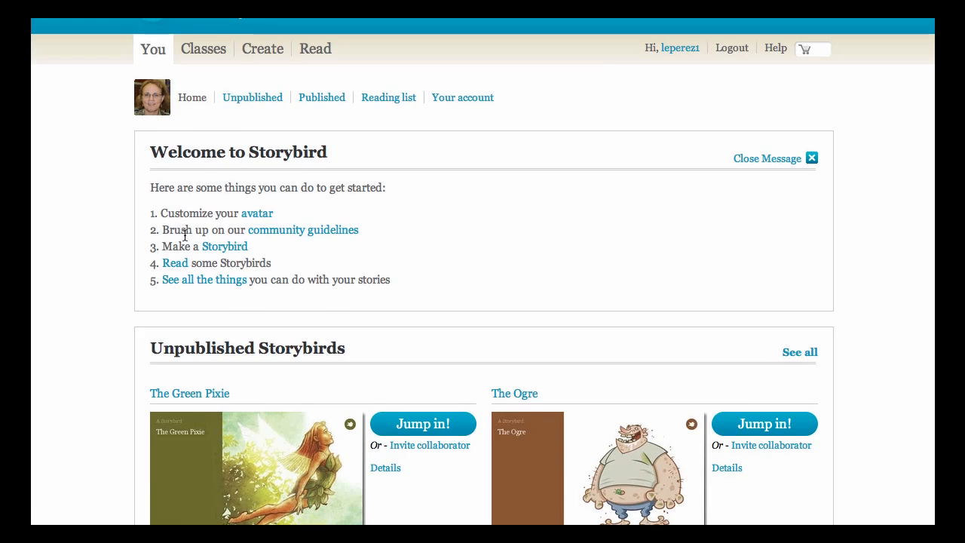
Look through the account home page, examining the welcome tips, unpublished and published Storybirds, and the reading list
{"action": "scroll", "coordinate": [184, 235], "scroll_direction": "down", "scroll_amount": 4}
{"action": "scroll", "coordinate": [184, 235], "scroll_direction": "up", "scroll_amount": 2}
{"action": "scroll", "coordinate": [184, 235], "scroll_direction": "down", "scroll_amount": 1}
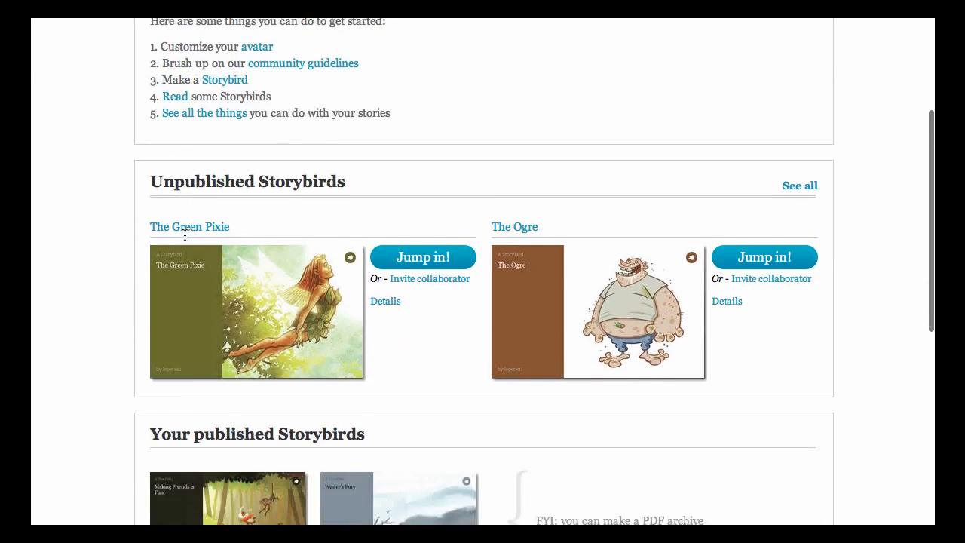
{"action": "scroll", "coordinate": [184, 236], "scroll_direction": "down", "scroll_amount": 4}
{"action": "scroll", "coordinate": [187, 240], "scroll_direction": "down", "scroll_amount": 2}
{"action": "scroll", "coordinate": [186, 240], "scroll_direction": "up", "scroll_amount": 7}
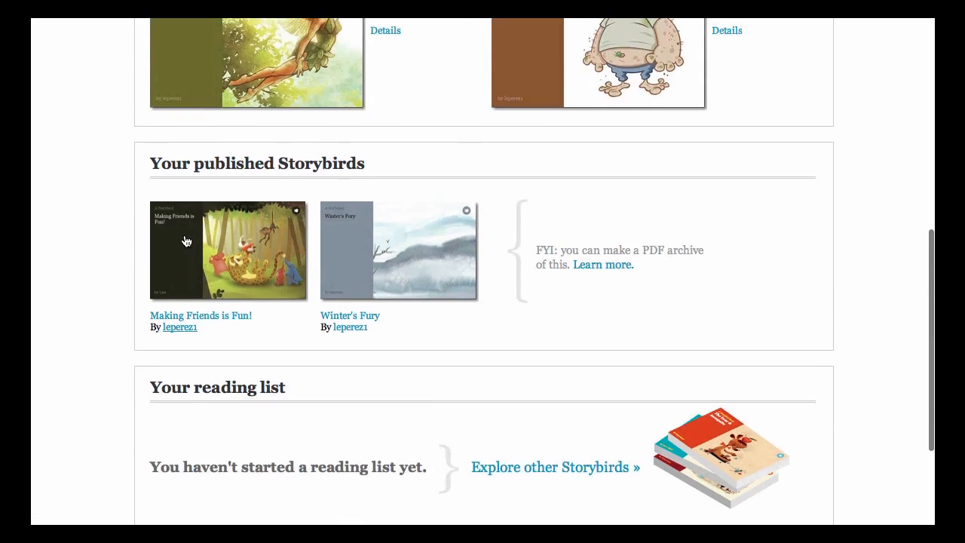
{"action": "scroll", "coordinate": [186, 241], "scroll_direction": "up", "scroll_amount": 2}
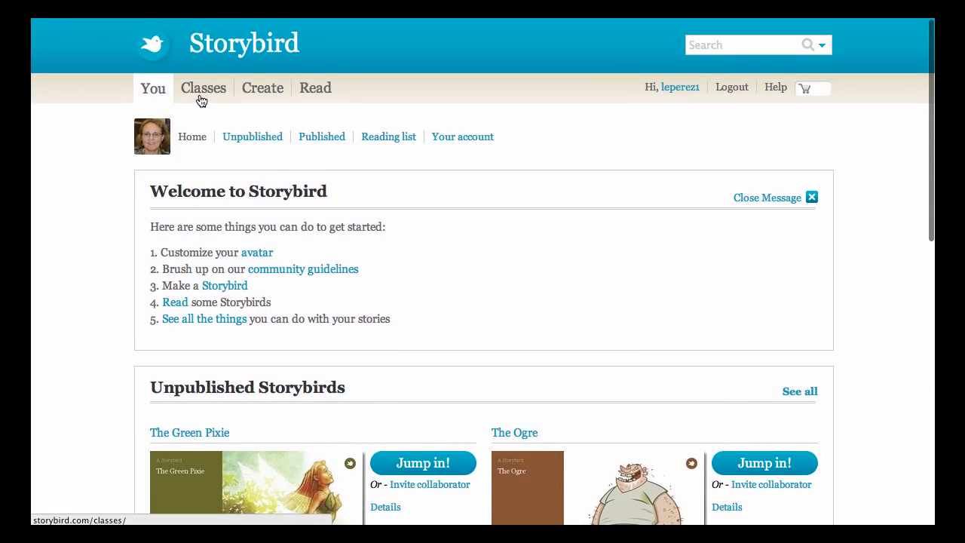
Open the Read section and browse its featured, new and noted, featured author and challenge Storybirds
{"action": "left_click", "coordinate": [319, 99]}
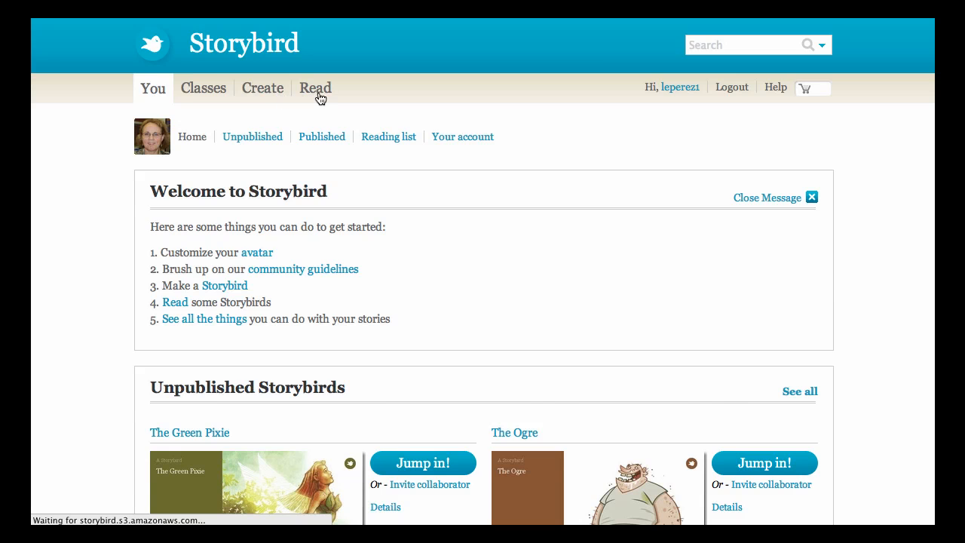
{"action": "scroll", "coordinate": [343, 188], "scroll_direction": "down", "scroll_amount": 2}
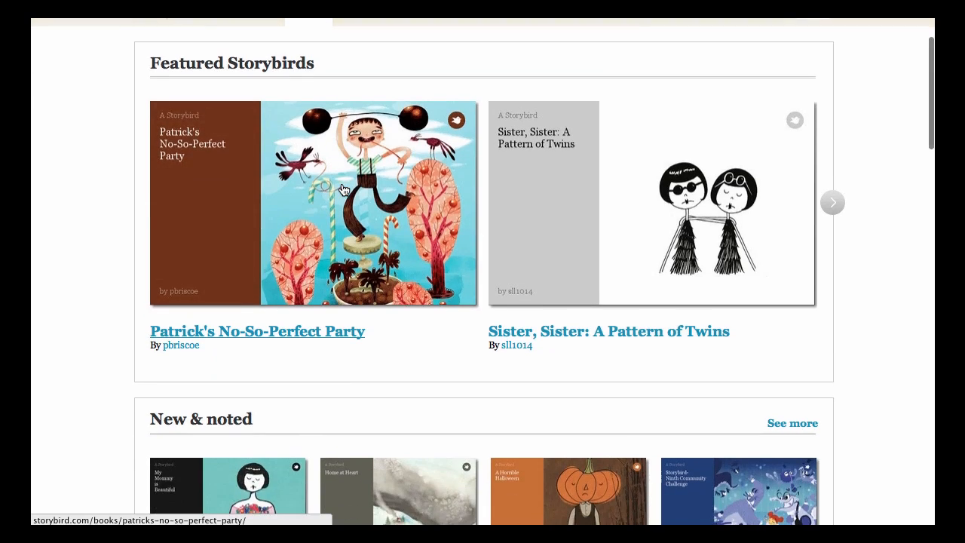
{"action": "scroll", "coordinate": [343, 189], "scroll_direction": "down", "scroll_amount": 10}
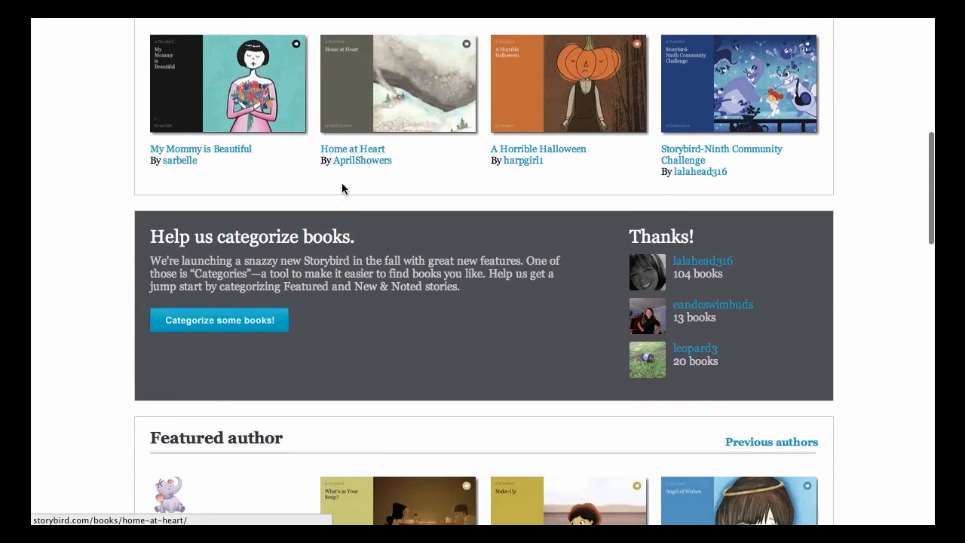
{"action": "scroll", "coordinate": [341, 188], "scroll_direction": "down", "scroll_amount": 9}
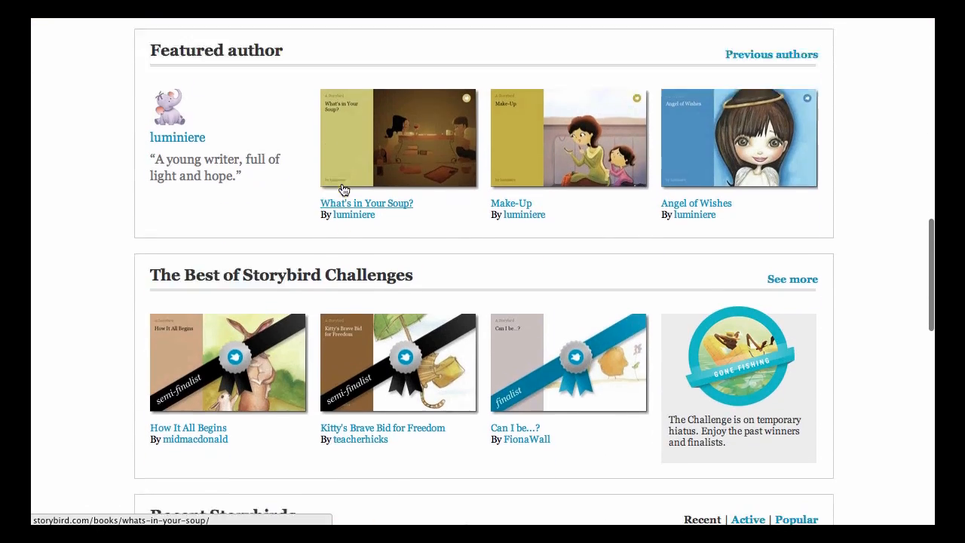
{"action": "scroll", "coordinate": [343, 188], "scroll_direction": "down", "scroll_amount": 8}
{"action": "scroll", "coordinate": [343, 189], "scroll_direction": "up", "scroll_amount": 20}
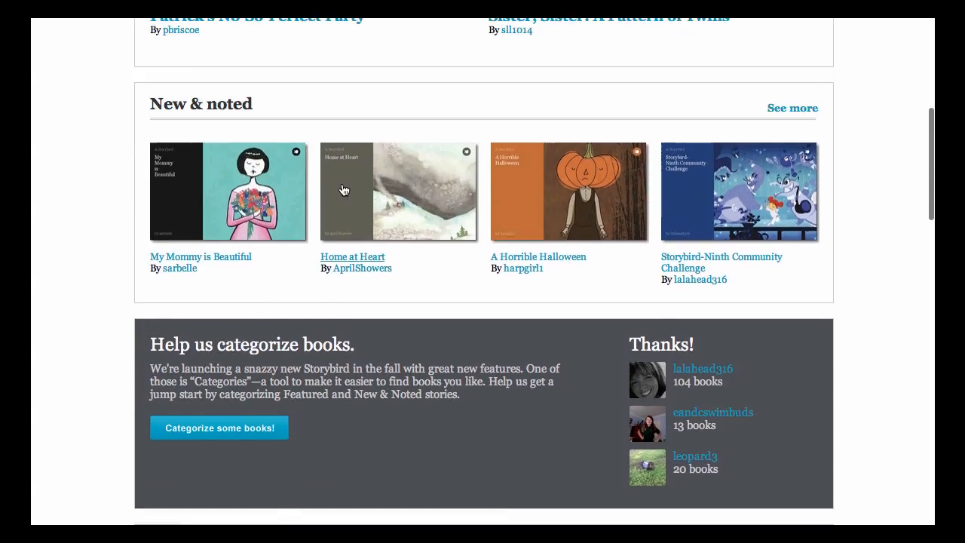
{"action": "scroll", "coordinate": [343, 189], "scroll_direction": "up", "scroll_amount": 9}
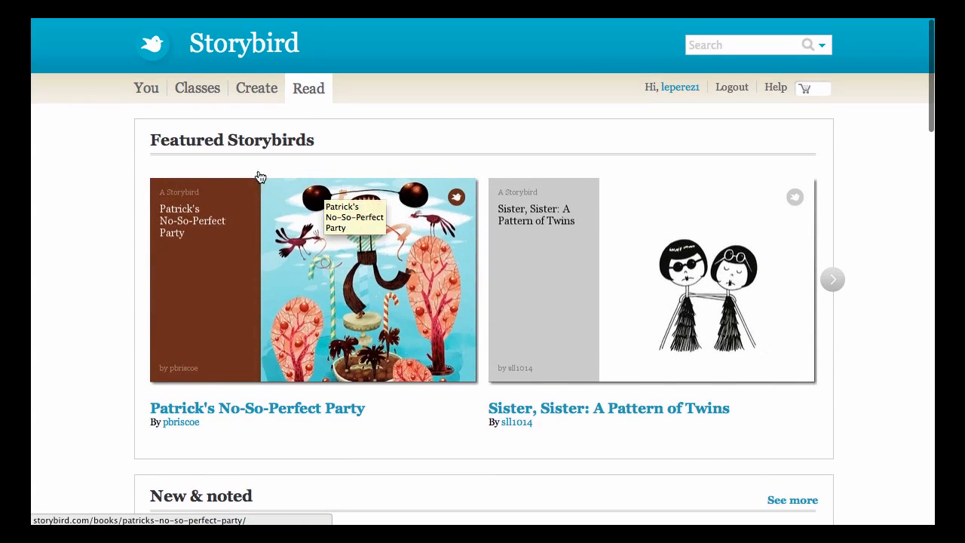
Open the Create section and review the sample artwork and the theme tags offered for starting a story
{"action": "left_click", "coordinate": [255, 89]}
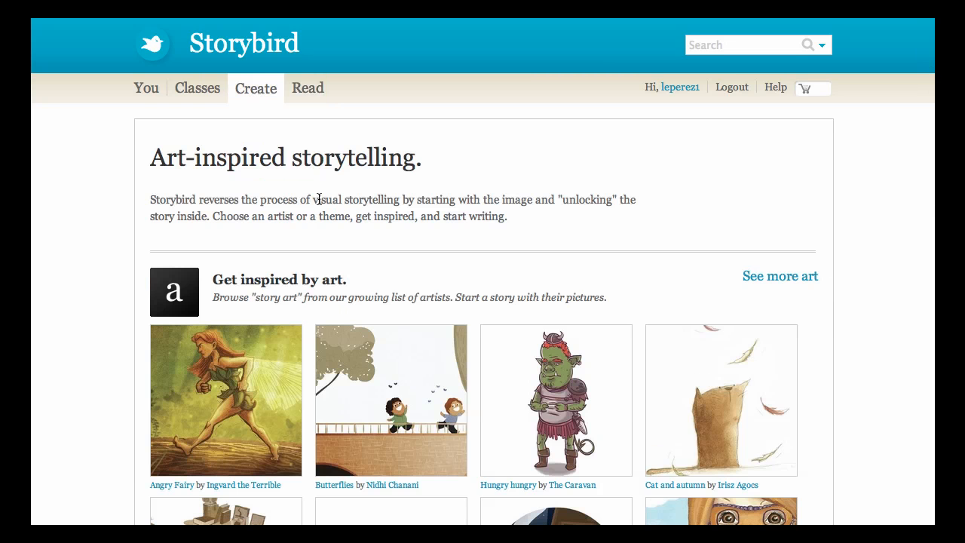
{"action": "scroll", "coordinate": [318, 199], "scroll_direction": "down", "scroll_amount": 1}
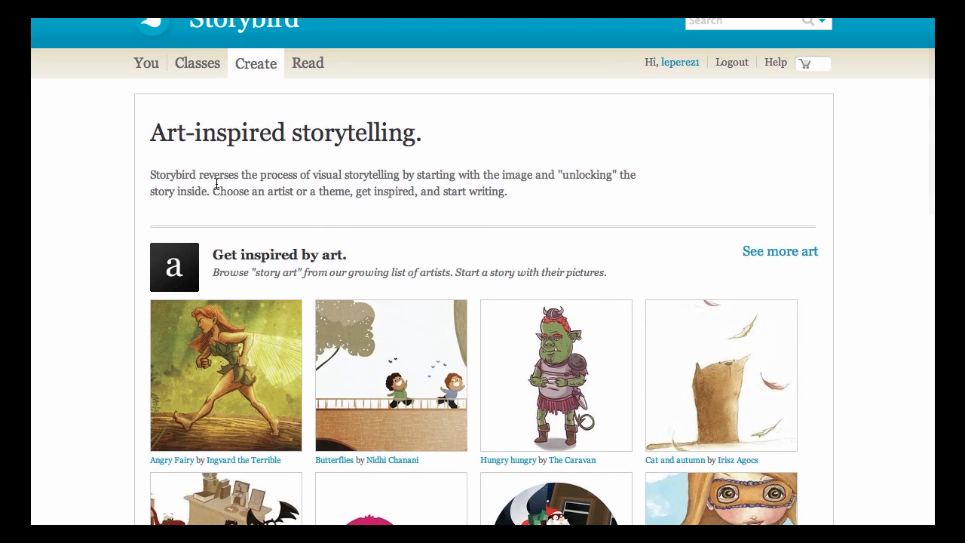
{"action": "scroll", "coordinate": [286, 212], "scroll_direction": "down", "scroll_amount": 10}
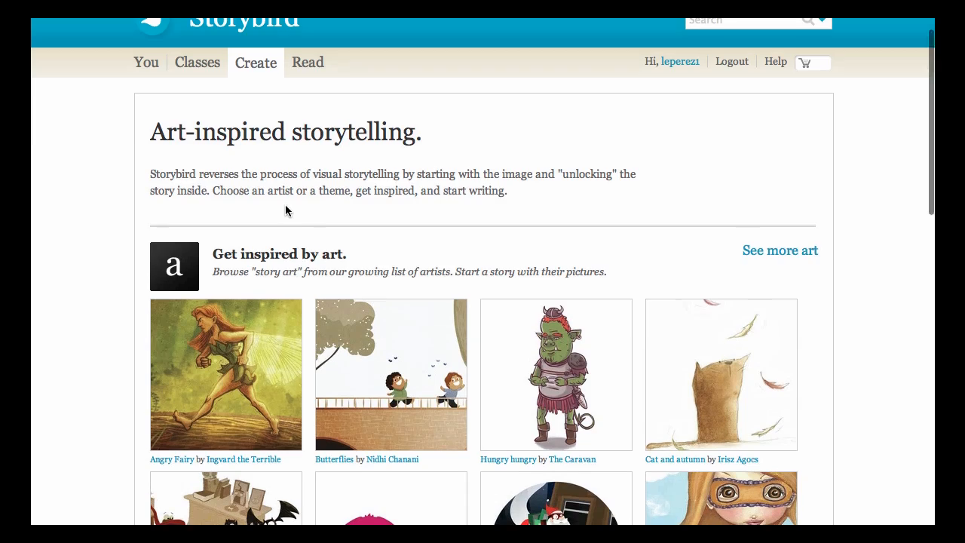
{"action": "scroll", "coordinate": [287, 212], "scroll_direction": "down", "scroll_amount": 5}
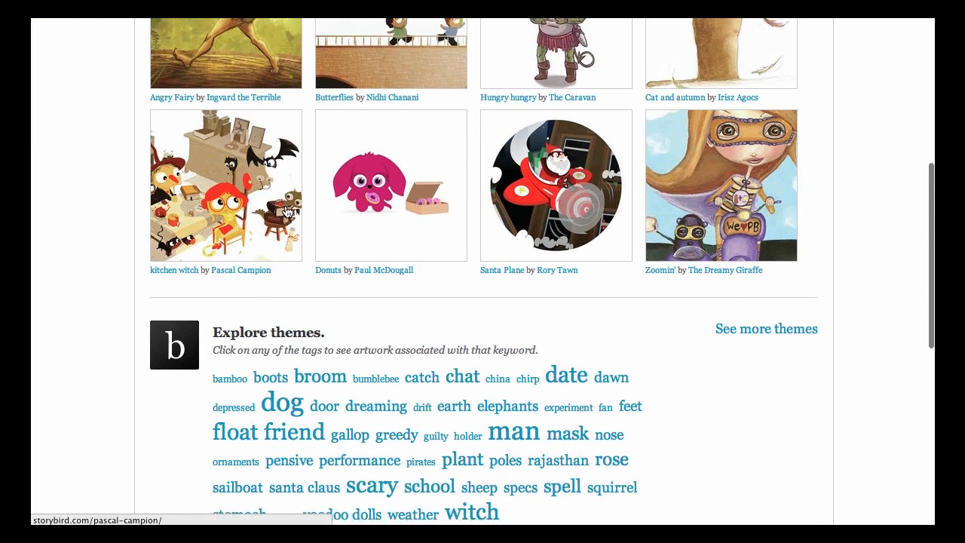
{"action": "scroll", "coordinate": [285, 211], "scroll_direction": "up", "scroll_amount": 1}
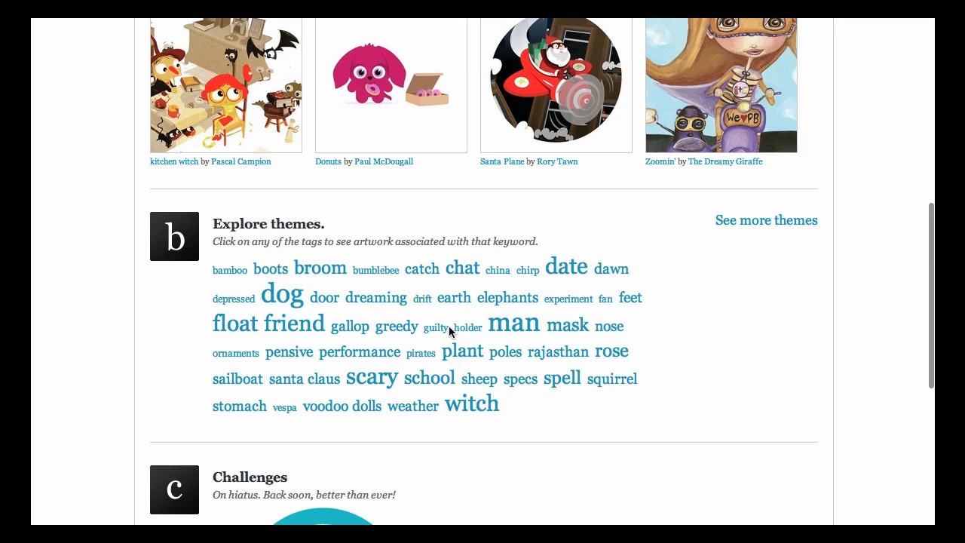
{"action": "scroll", "coordinate": [448, 325], "scroll_direction": "up", "scroll_amount": 4}
{"action": "scroll", "coordinate": [451, 333], "scroll_direction": "up", "scroll_amount": 5}
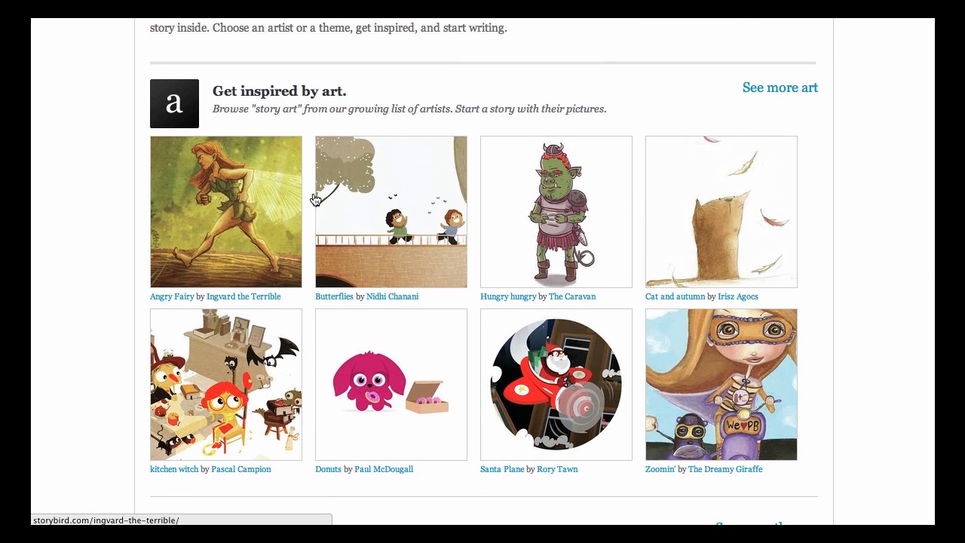
Open the full art and artists collection from the "Get inspired by art" section and browse the artworks
{"action": "left_click", "coordinate": [778, 90]}
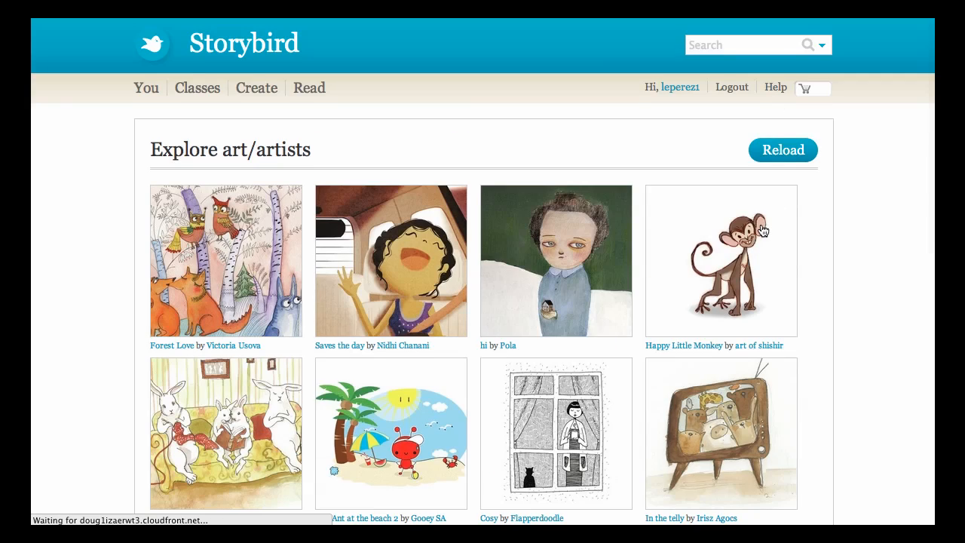
{"action": "scroll", "coordinate": [762, 230], "scroll_direction": "down", "scroll_amount": 5}
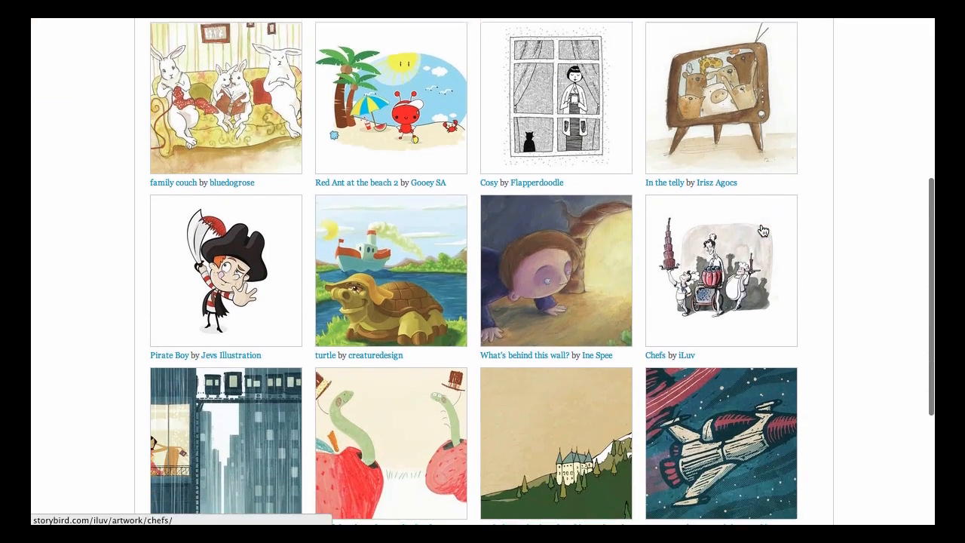
{"action": "scroll", "coordinate": [763, 230], "scroll_direction": "down", "scroll_amount": 3}
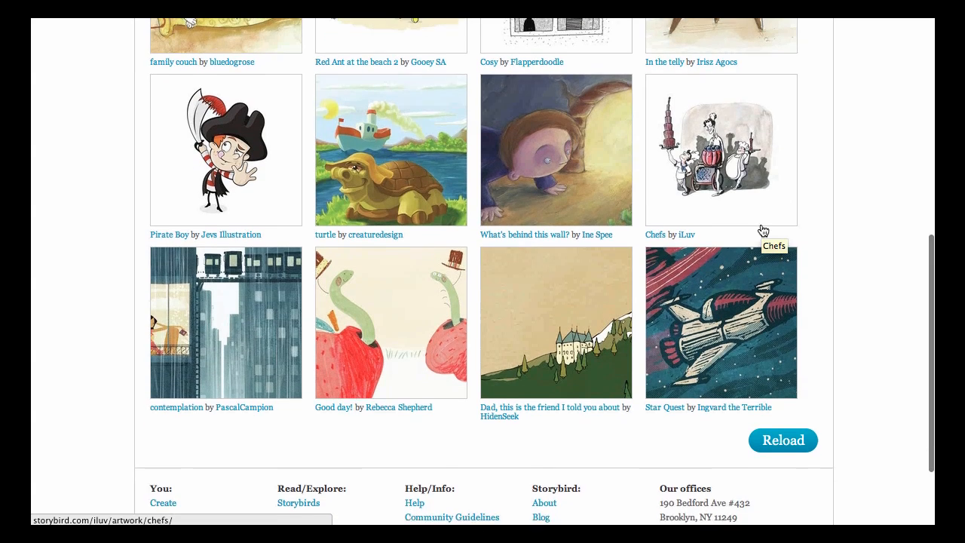
{"action": "scroll", "coordinate": [763, 230], "scroll_direction": "up", "scroll_amount": 2}
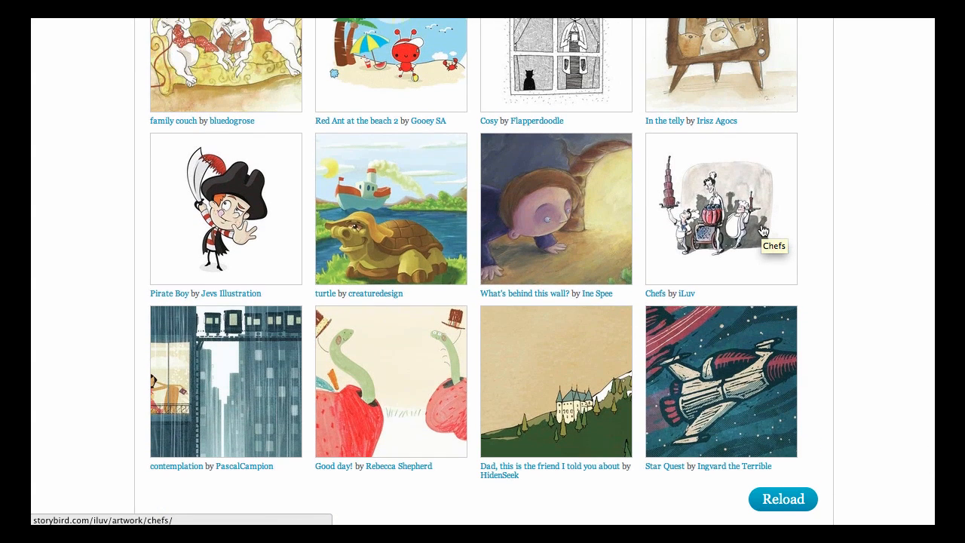
{"action": "scroll", "coordinate": [763, 230], "scroll_direction": "down", "scroll_amount": 1}
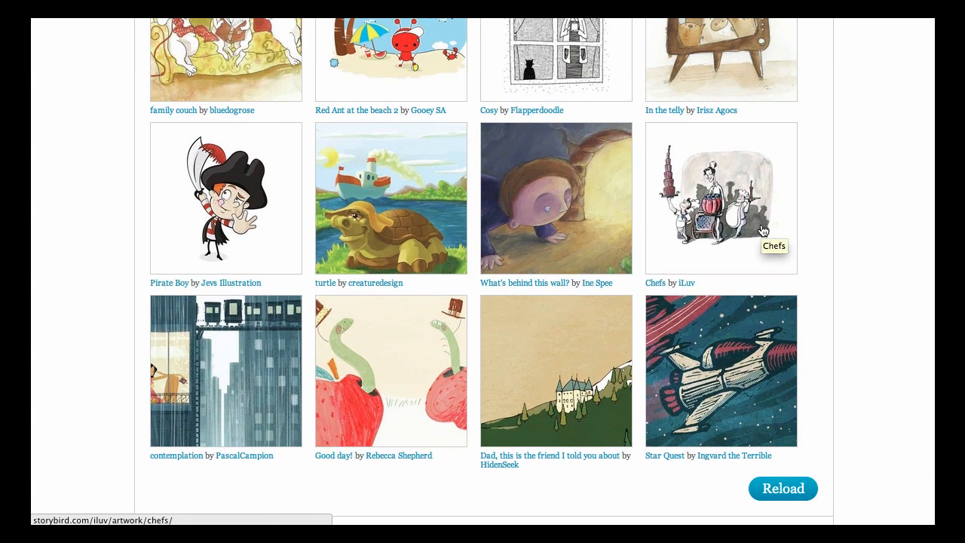
{"action": "scroll", "coordinate": [763, 230], "scroll_direction": "up", "scroll_amount": 6}
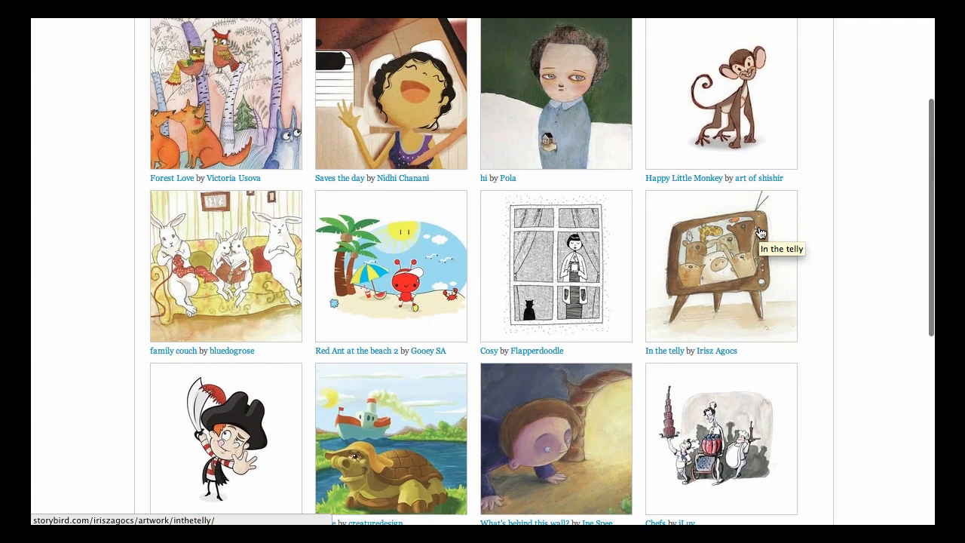
{"action": "scroll", "coordinate": [760, 232], "scroll_direction": "up", "scroll_amount": 3}
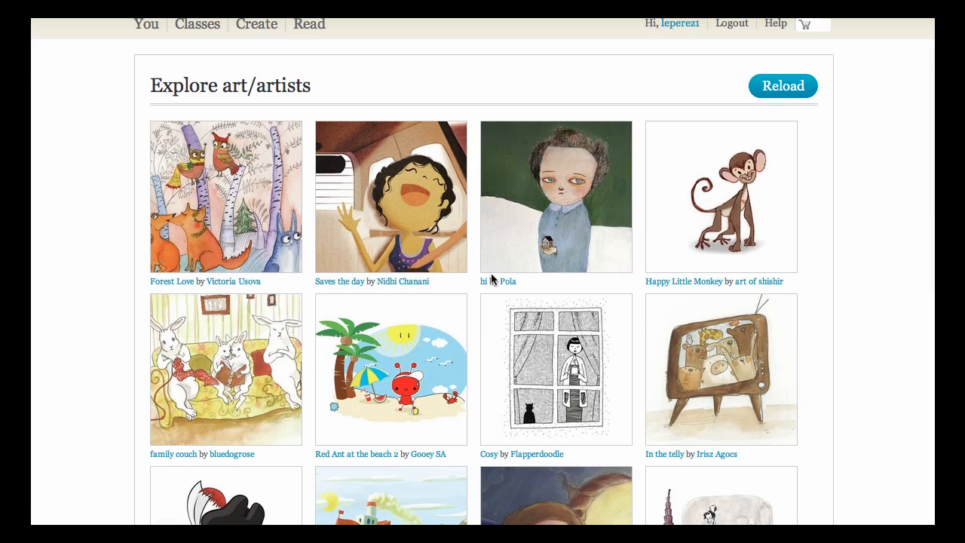
{"action": "scroll", "coordinate": [464, 311], "scroll_direction": "down", "scroll_amount": 8}
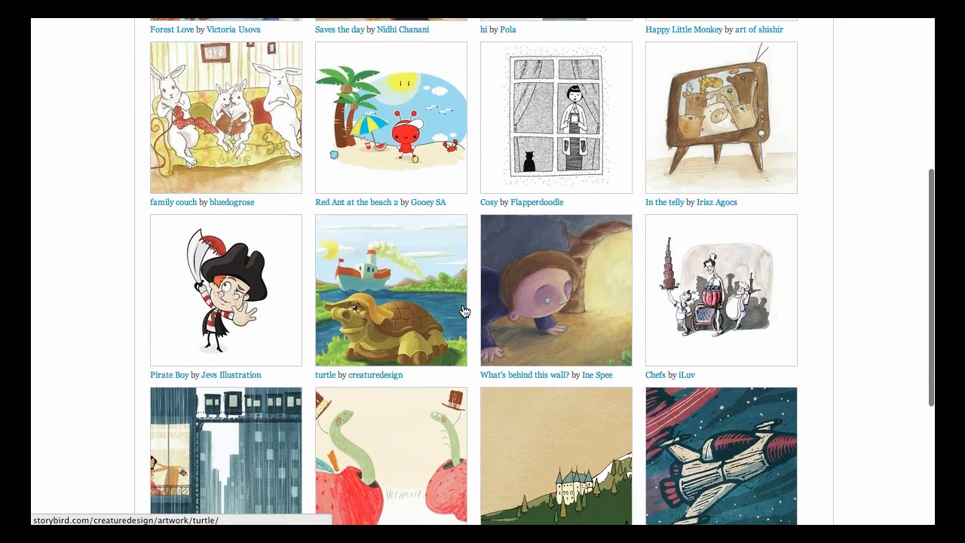
{"action": "scroll", "coordinate": [464, 311], "scroll_direction": "down", "scroll_amount": 4}
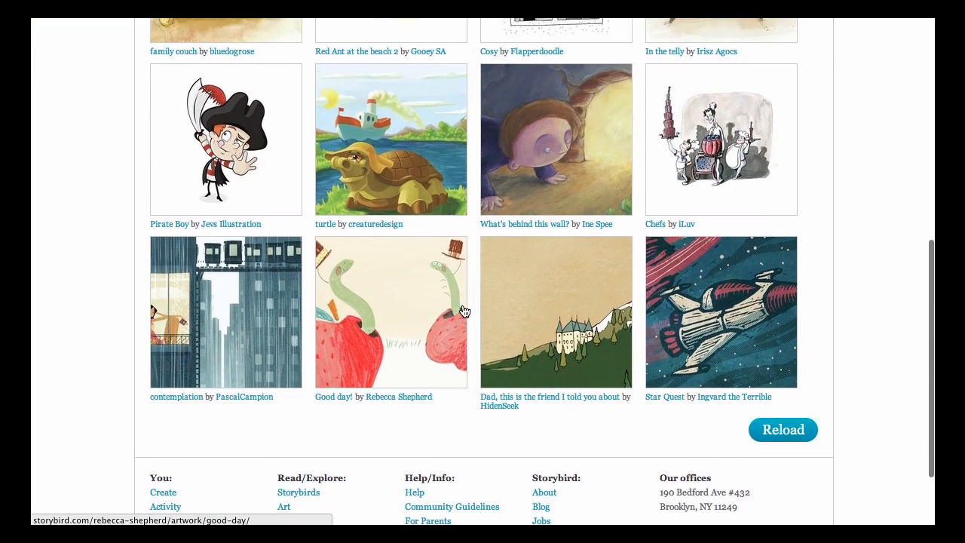
{"action": "scroll", "coordinate": [464, 312], "scroll_direction": "up", "scroll_amount": 3}
{"action": "scroll", "coordinate": [462, 309], "scroll_direction": "up", "scroll_amount": 10}
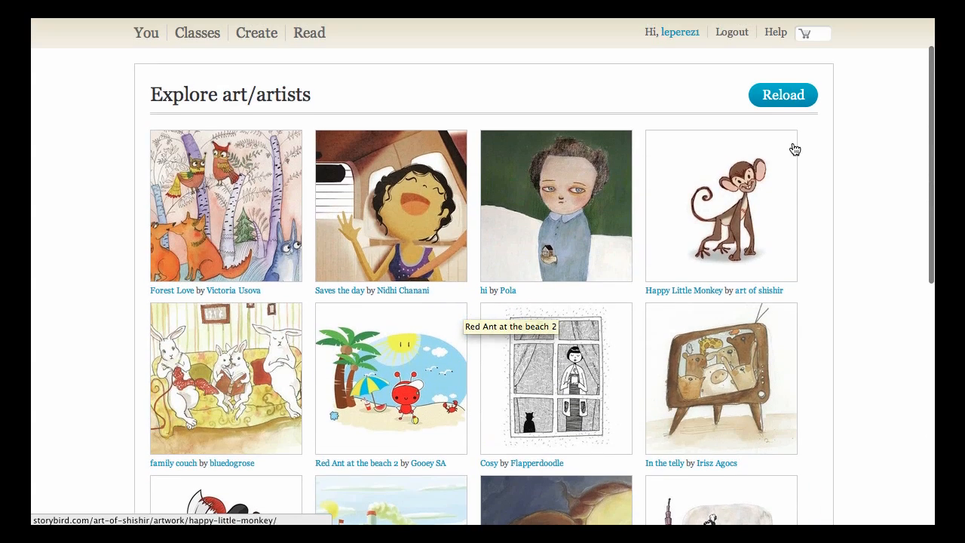
Reload the art and artists page for a different selection of artworks and look through it
{"action": "left_click", "coordinate": [782, 96]}
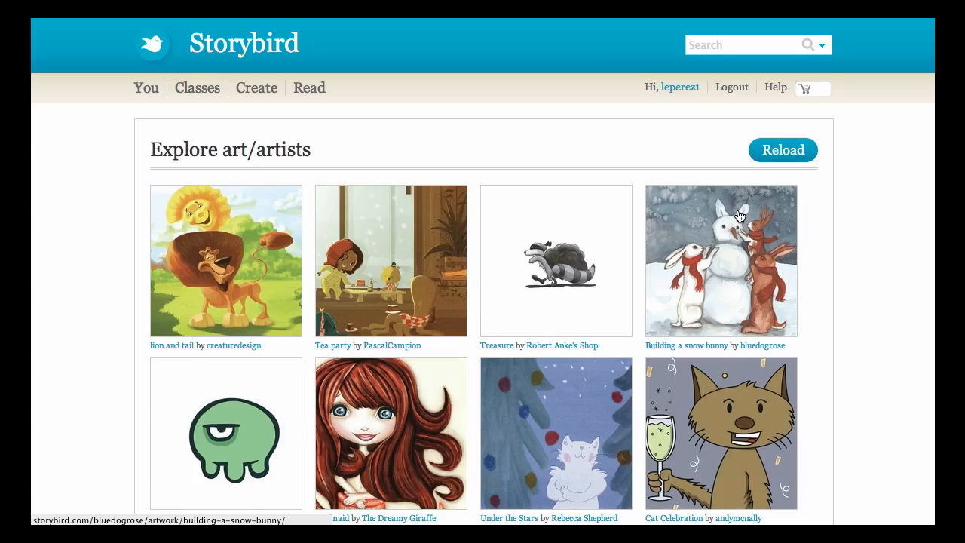
{"action": "scroll", "coordinate": [715, 251], "scroll_direction": "down", "scroll_amount": 10}
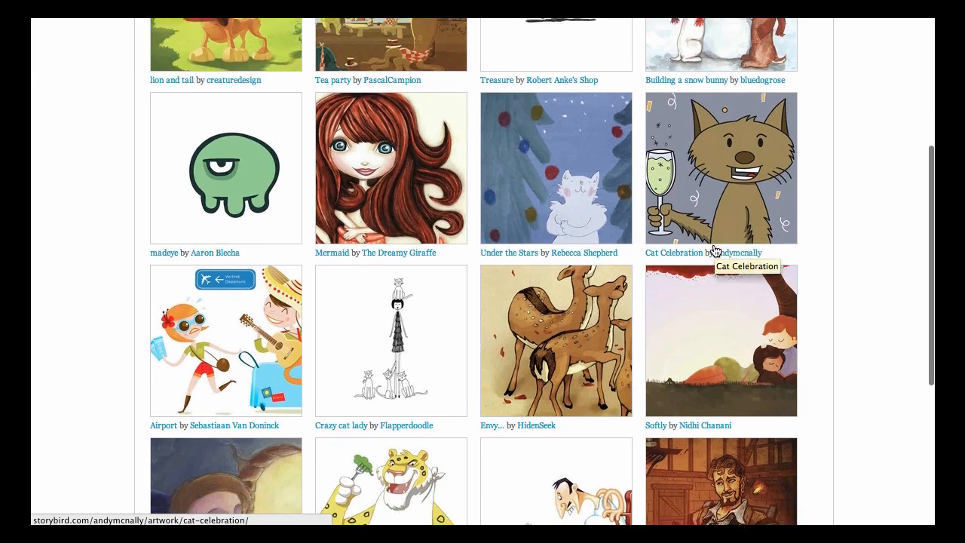
{"action": "scroll", "coordinate": [715, 251], "scroll_direction": "down", "scroll_amount": 3}
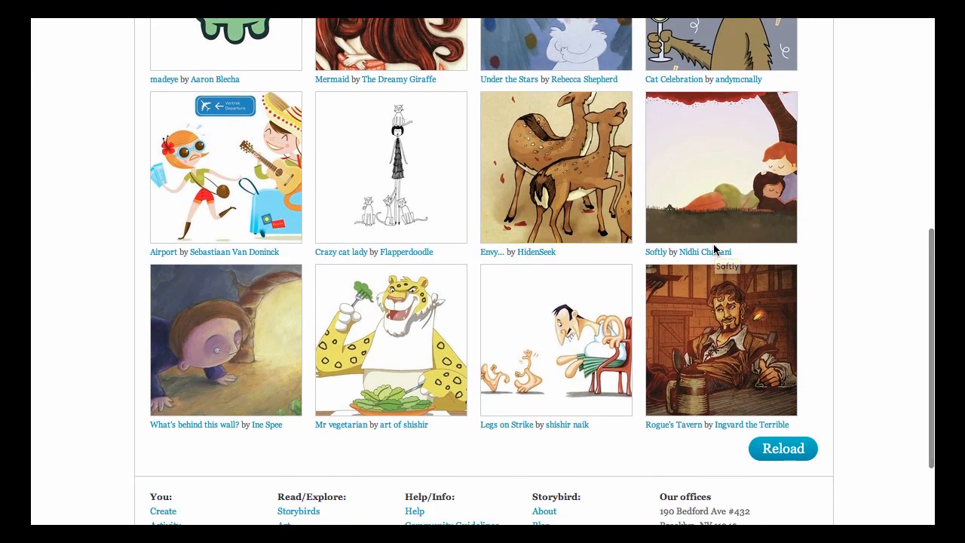
{"action": "scroll", "coordinate": [715, 251], "scroll_direction": "up", "scroll_amount": 8}
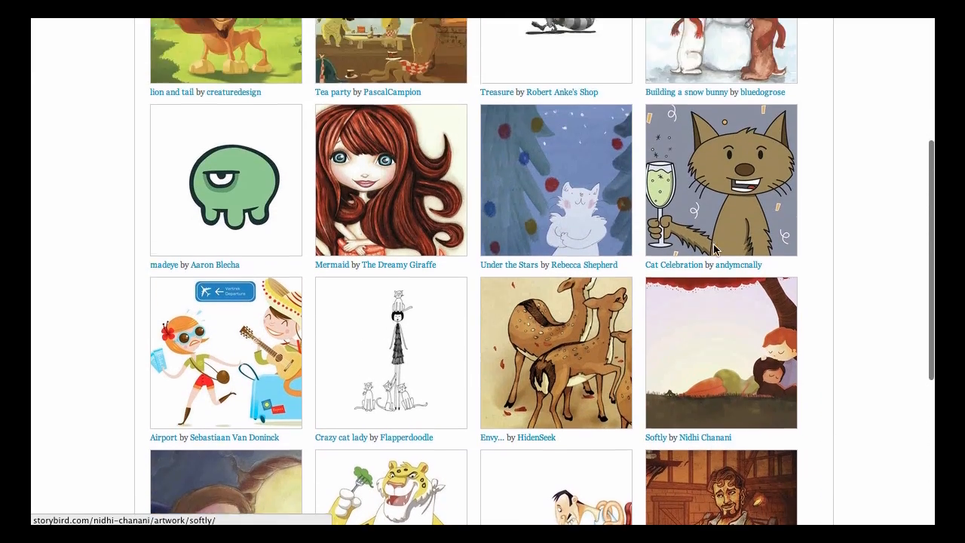
{"action": "scroll", "coordinate": [715, 251], "scroll_direction": "up", "scroll_amount": 3}
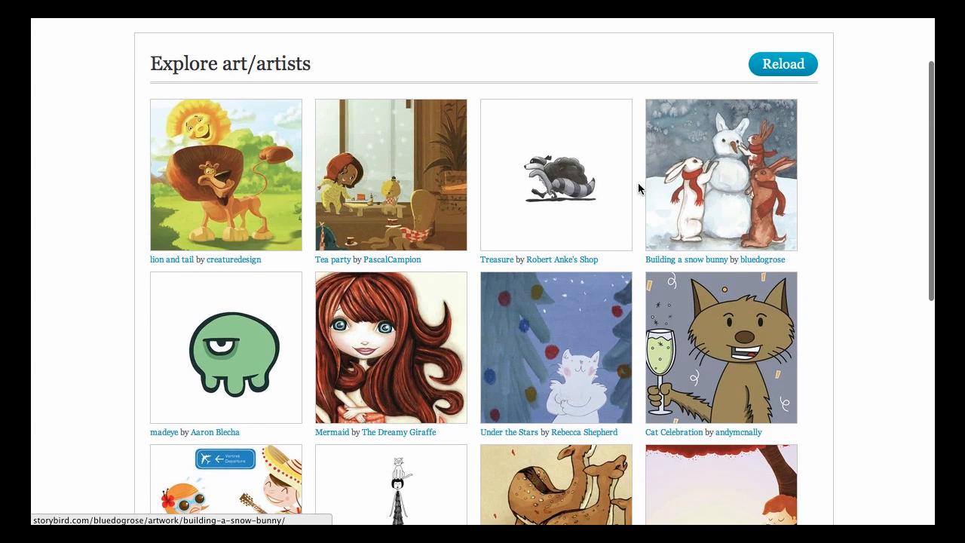
Open the "lion and tail" artwork and display all art by its artist
{"action": "left_click", "coordinate": [249, 174]}
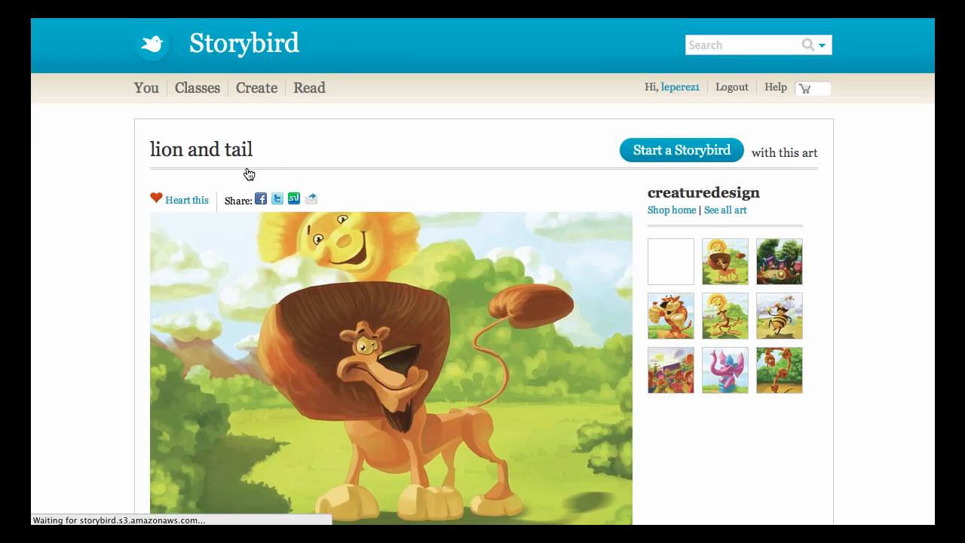
{"action": "scroll", "coordinate": [713, 441], "scroll_direction": "down", "scroll_amount": 2}
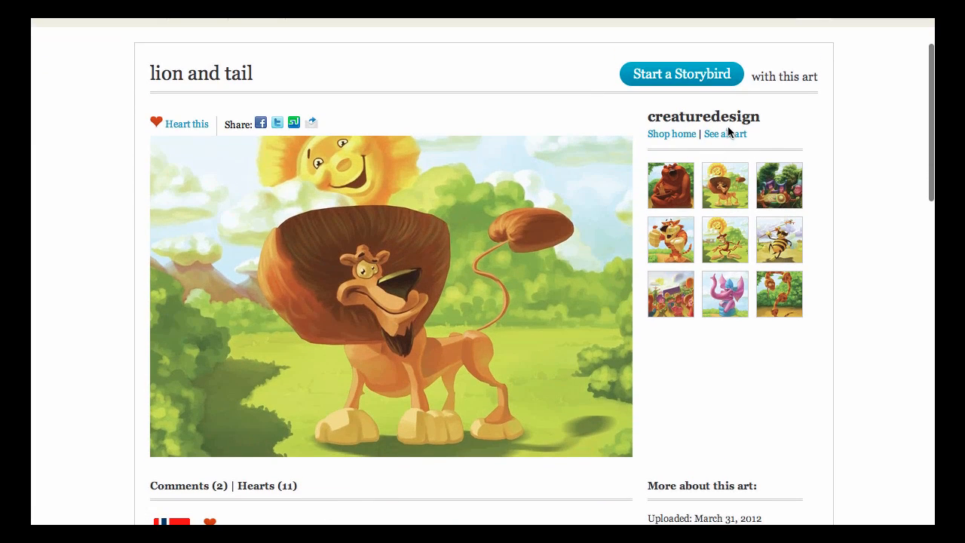
{"action": "left_click", "coordinate": [727, 134]}
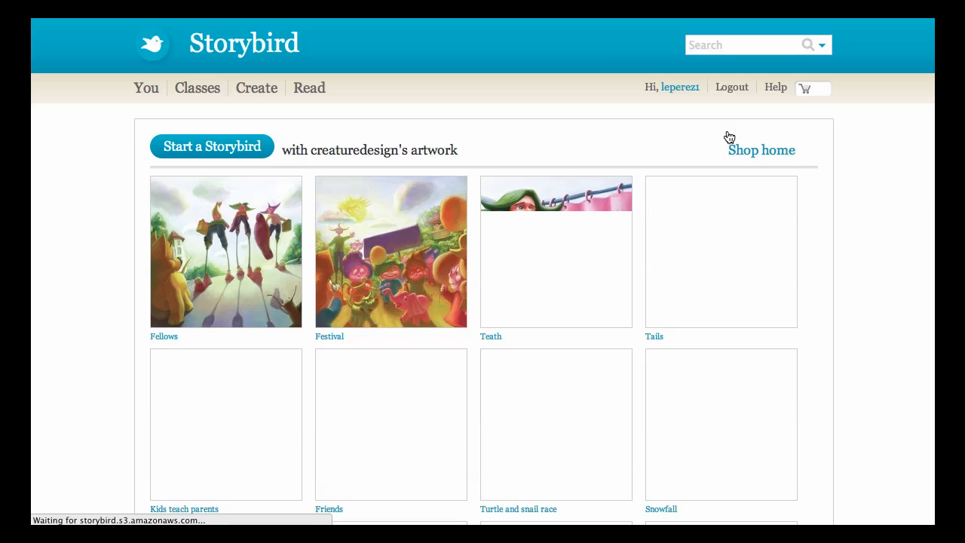
{"action": "scroll", "coordinate": [731, 286], "scroll_direction": "down", "scroll_amount": 3}
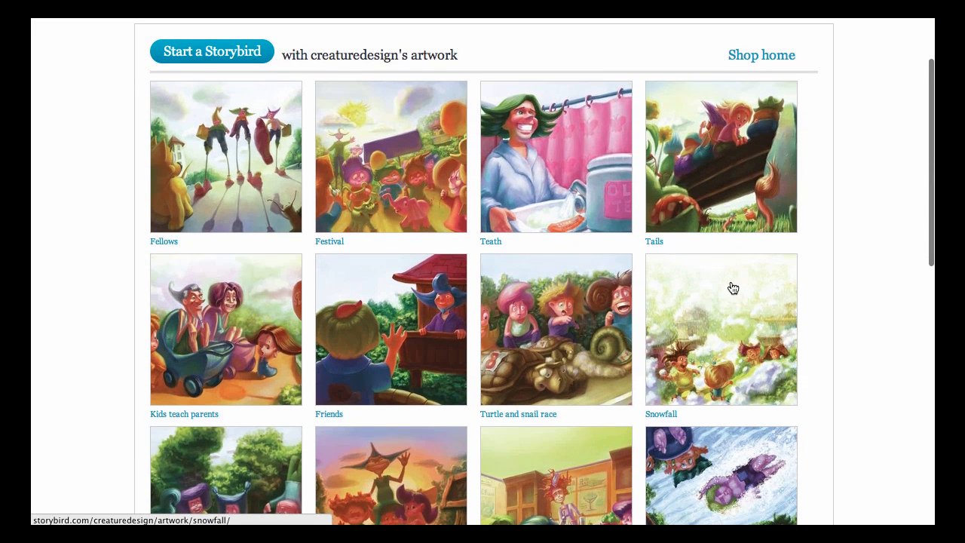
Look through creaturedesign's artwork collection and start a new Storybird with it
{"action": "scroll", "coordinate": [733, 288], "scroll_direction": "down", "scroll_amount": 10}
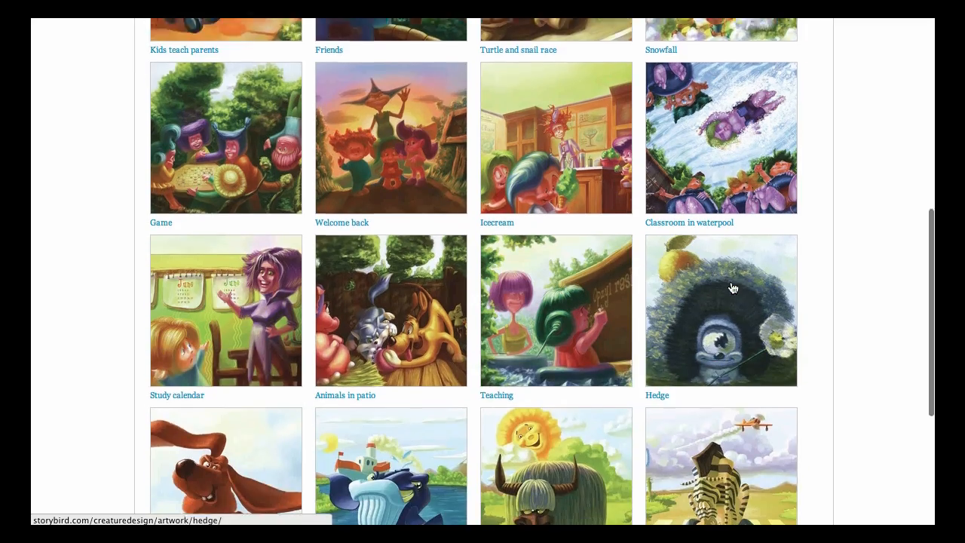
{"action": "scroll", "coordinate": [731, 288], "scroll_direction": "down", "scroll_amount": 6}
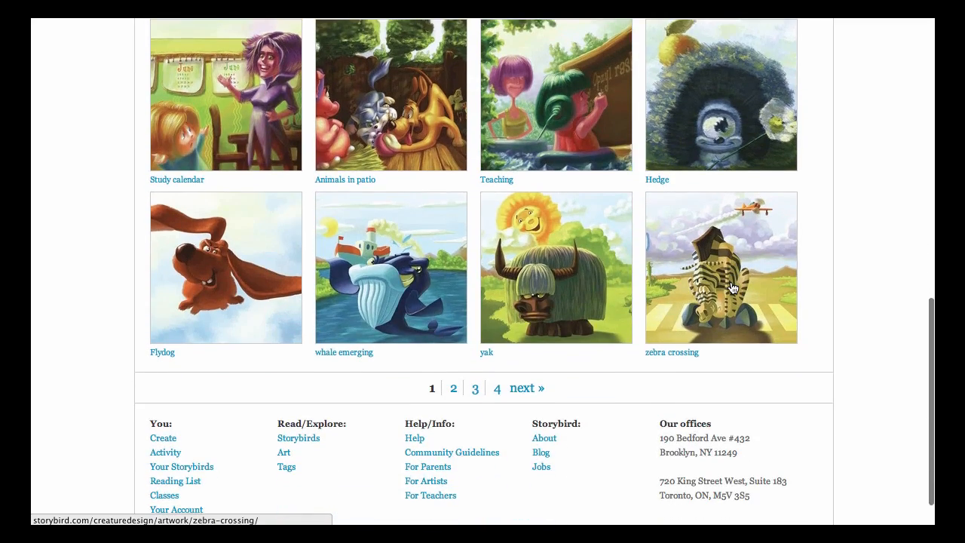
{"action": "scroll", "coordinate": [730, 287], "scroll_direction": "up", "scroll_amount": 18}
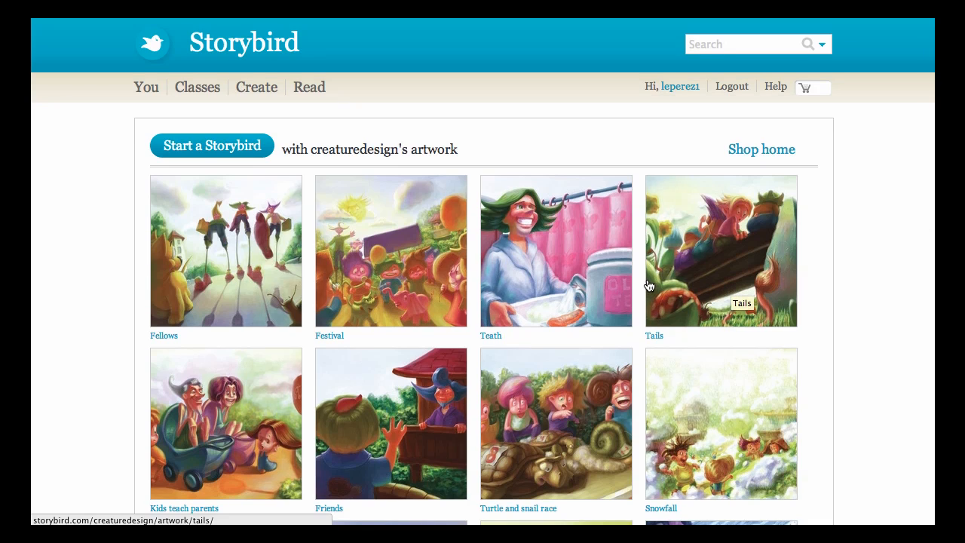
{"action": "left_click", "coordinate": [198, 156]}
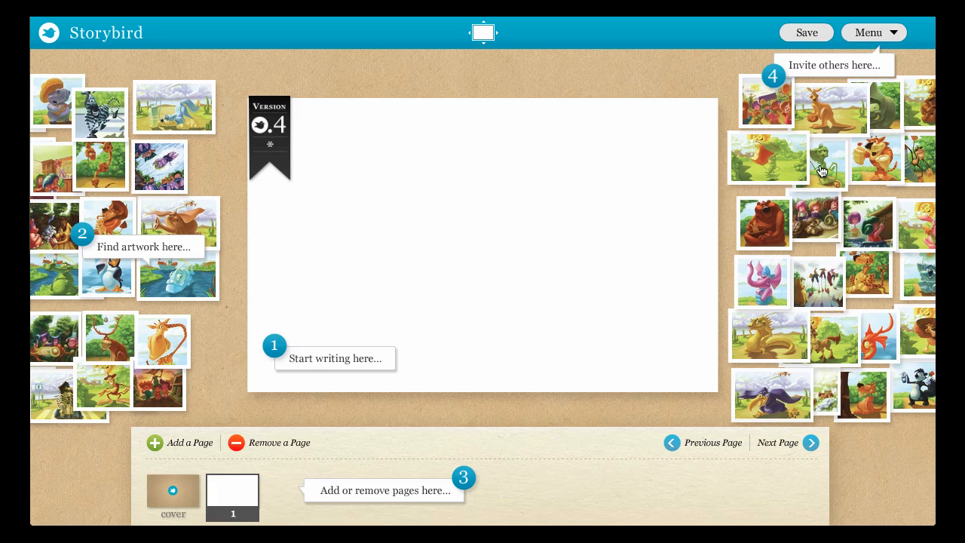
Rearrange the green insect, sunny meadow, kangaroo and grey-green creature artworks on the board beside the blank page
{"action": "left_click_drag", "start_coordinate": [822, 170], "coordinate": [746, 116]}
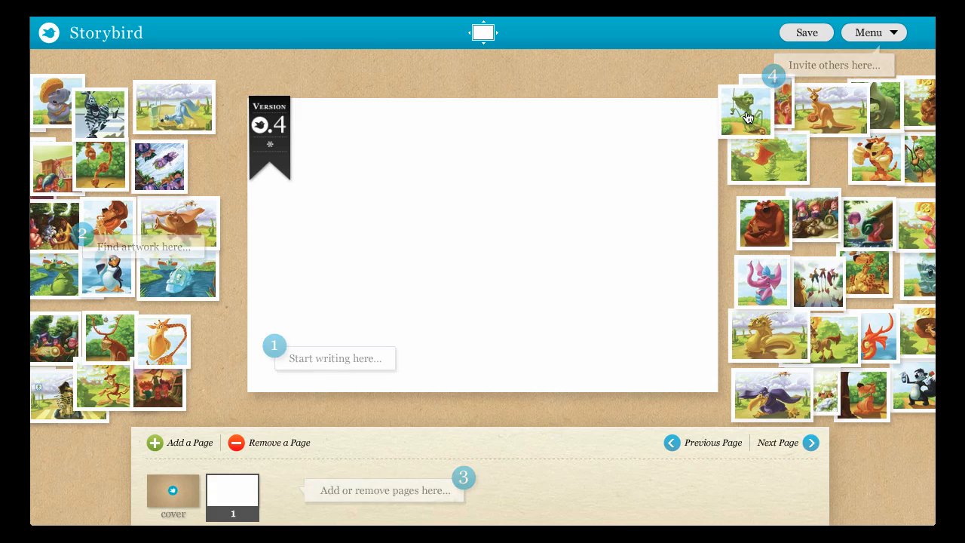
{"action": "left_click_drag", "start_coordinate": [769, 163], "coordinate": [806, 175]}
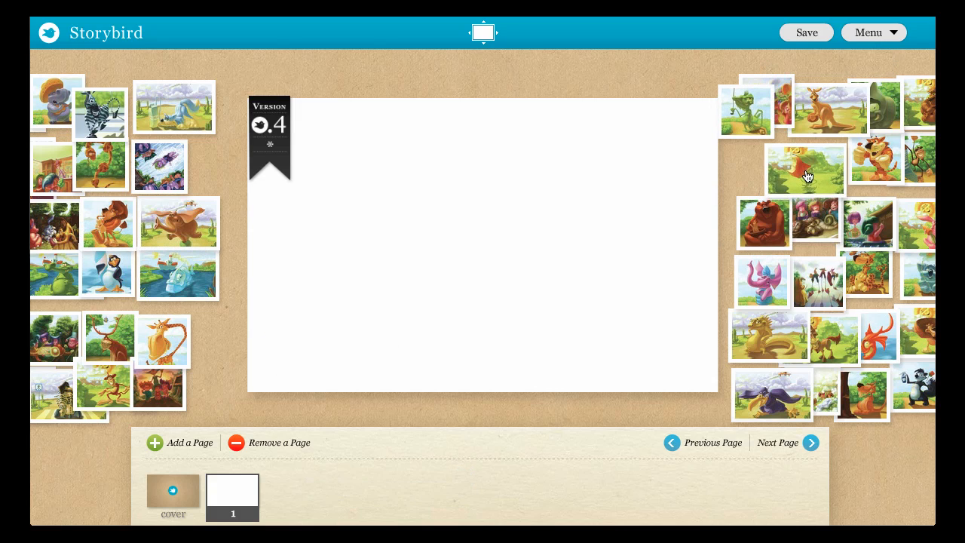
{"action": "left_click_drag", "start_coordinate": [840, 128], "coordinate": [712, 82]}
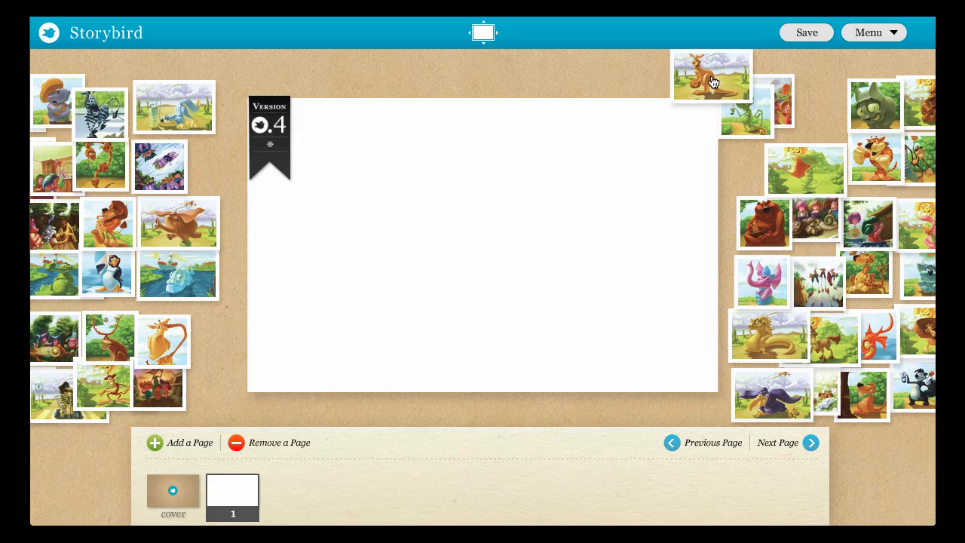
{"action": "left_click_drag", "start_coordinate": [872, 109], "coordinate": [805, 104]}
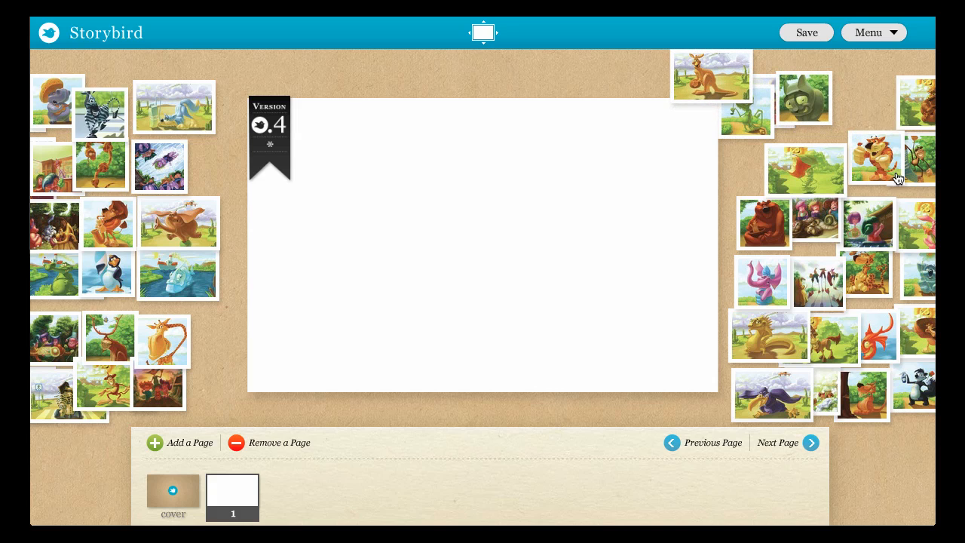
Look over the artwork on both sides of the page and move the green-haired woman and blue river creature pictures nearer to it
{"action": "mouse_move", "coordinate": [924, 193]}
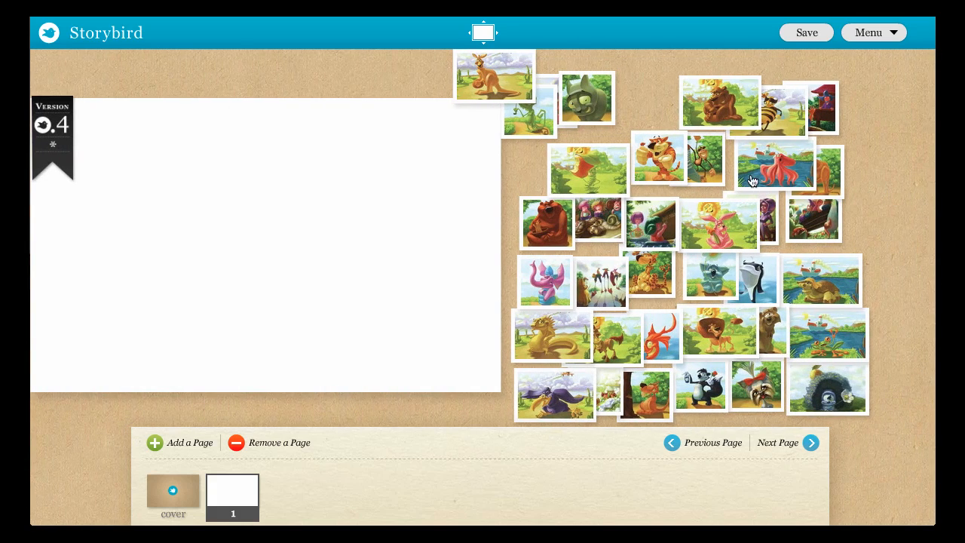
{"action": "mouse_move", "coordinate": [34, 218]}
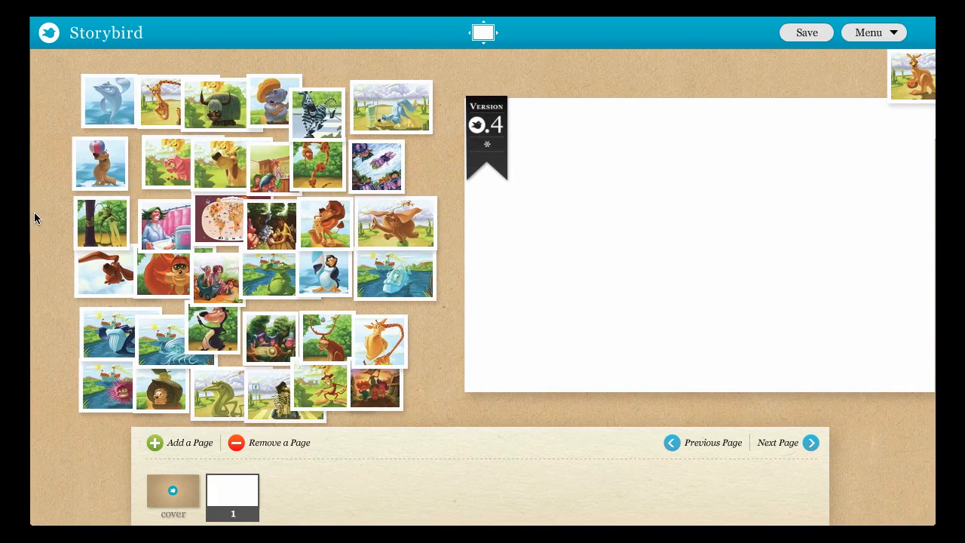
{"action": "left_click_drag", "start_coordinate": [154, 235], "coordinate": [424, 169]}
{"action": "left_click_drag", "start_coordinate": [401, 288], "coordinate": [409, 339]}
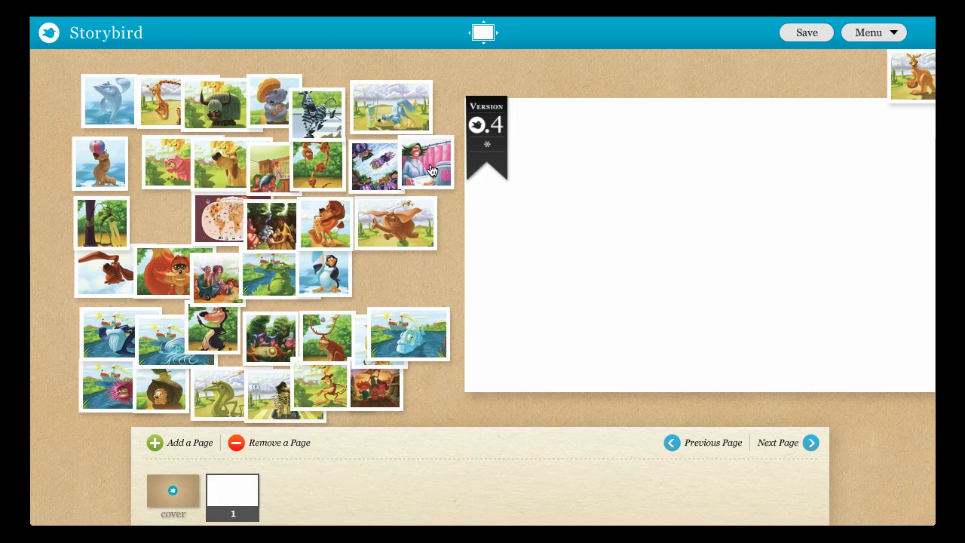
Place the green-haired woman artwork on page 1 and write "This is a sample." beside it
{"action": "left_click_drag", "start_coordinate": [431, 171], "coordinate": [789, 189]}
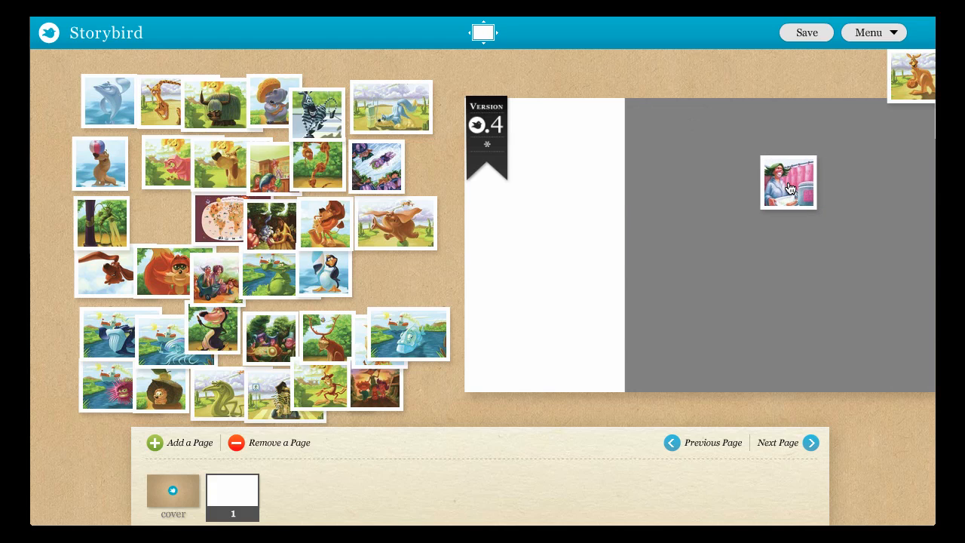
{"action": "left_click_drag", "start_coordinate": [789, 188], "coordinate": [790, 189]}
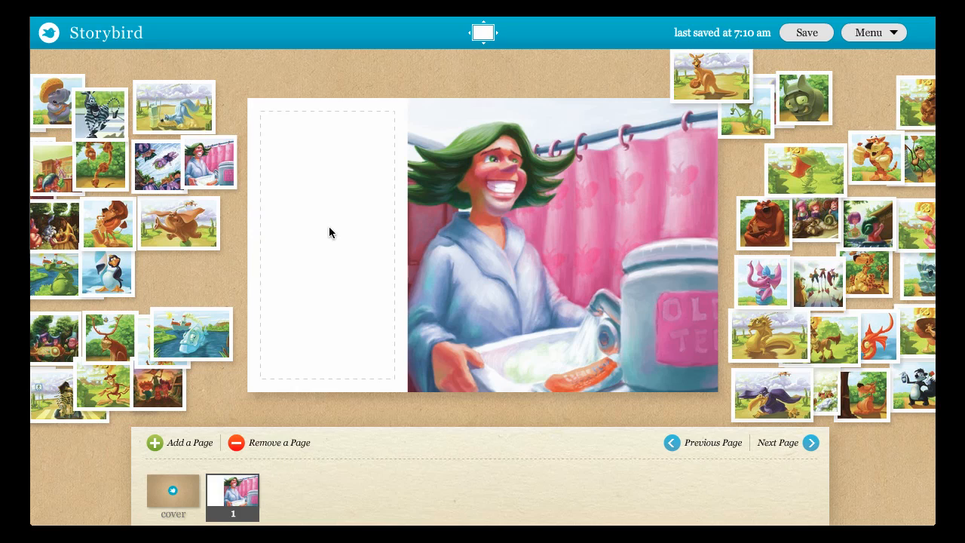
{"action": "left_click", "coordinate": [293, 261]}
{"action": "type", "text": "This is a sample."}
Add a second page filled with the red octopus artwork and a third page with the surfboard penguin artwork
{"action": "left_click", "coordinate": [157, 443]}
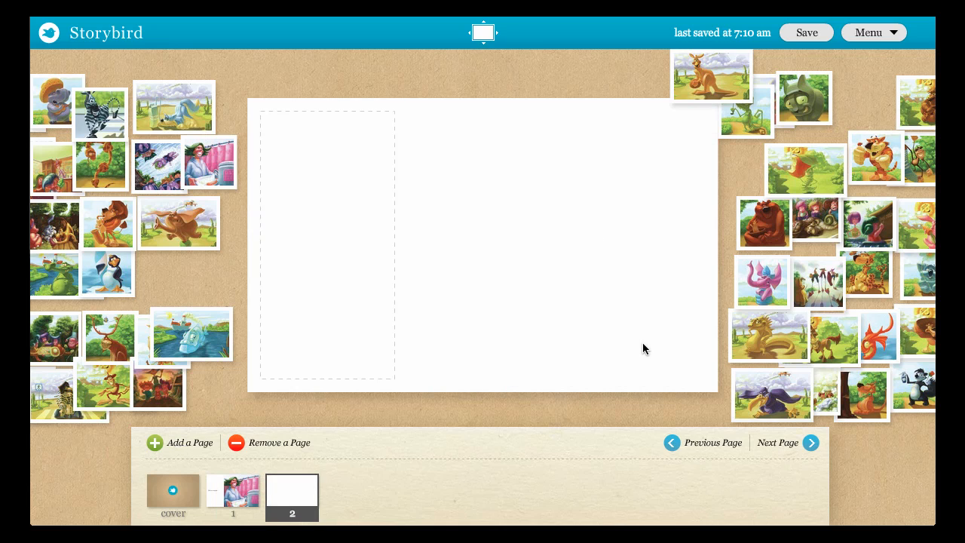
{"action": "mouse_move", "coordinate": [915, 351]}
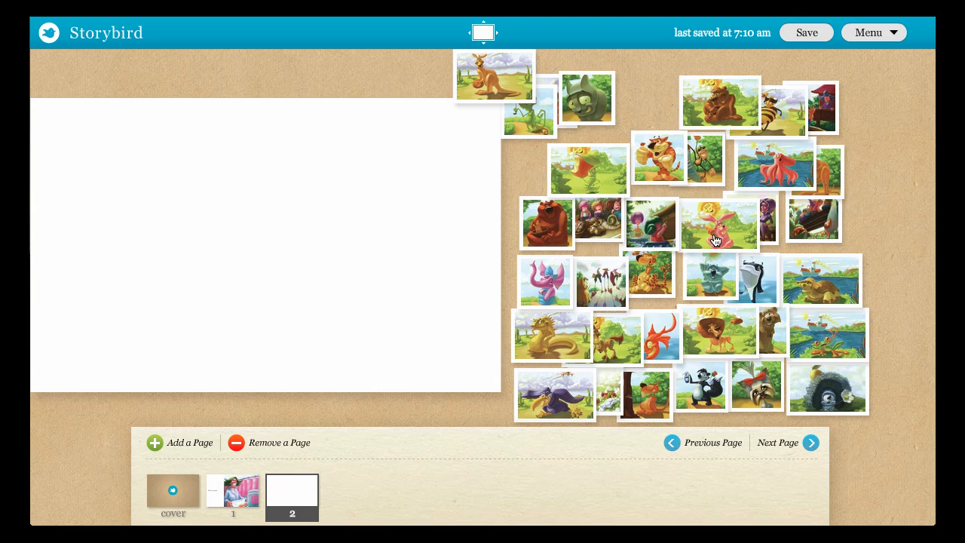
{"action": "left_click_drag", "start_coordinate": [770, 175], "coordinate": [233, 226]}
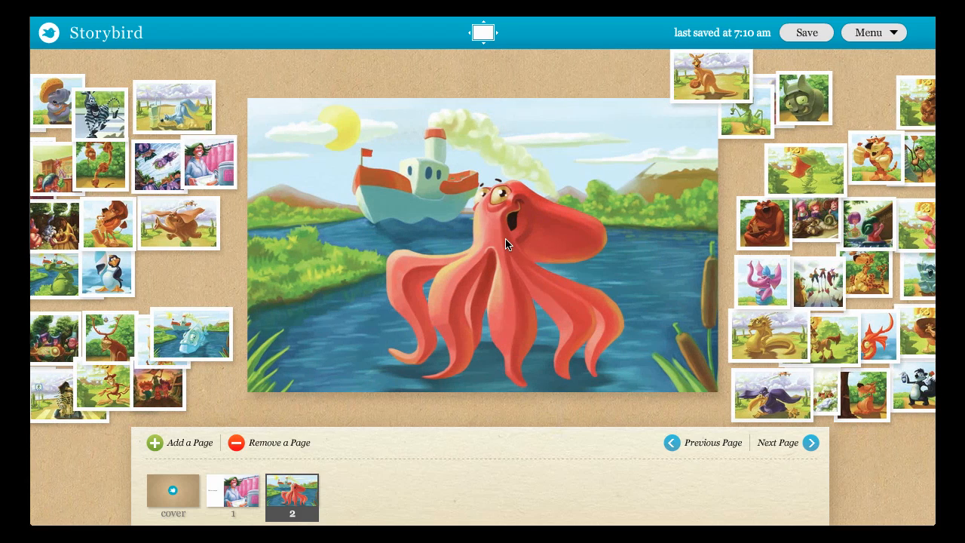
{"action": "left_click", "coordinate": [156, 445]}
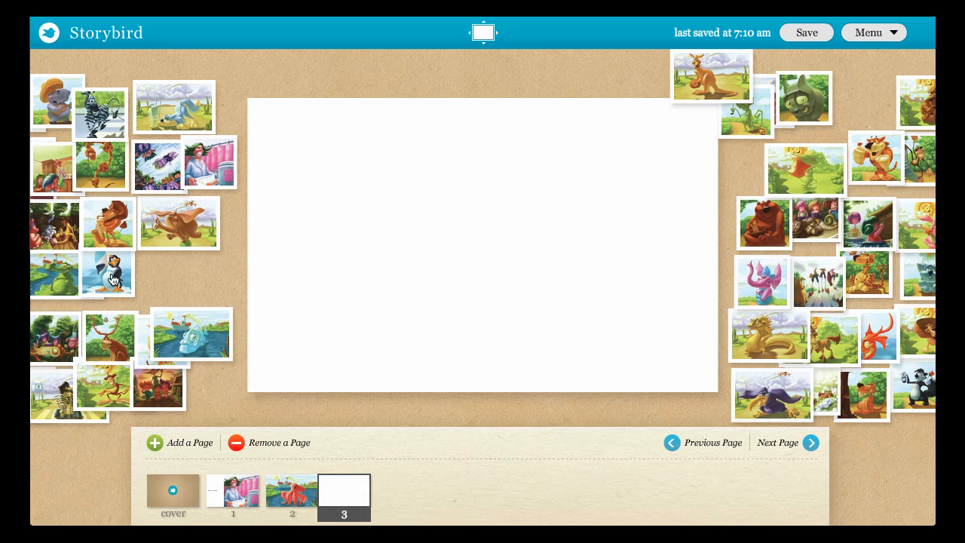
{"action": "left_click_drag", "start_coordinate": [111, 279], "coordinate": [551, 250]}
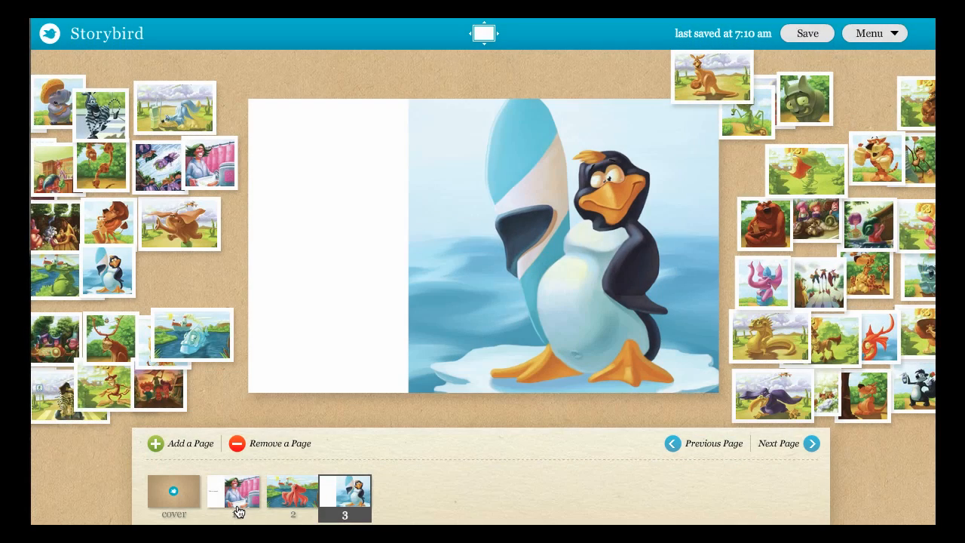
Save the story and try to publish the Storybird
{"action": "left_click", "coordinate": [808, 34]}
{"action": "left_click", "coordinate": [890, 41]}
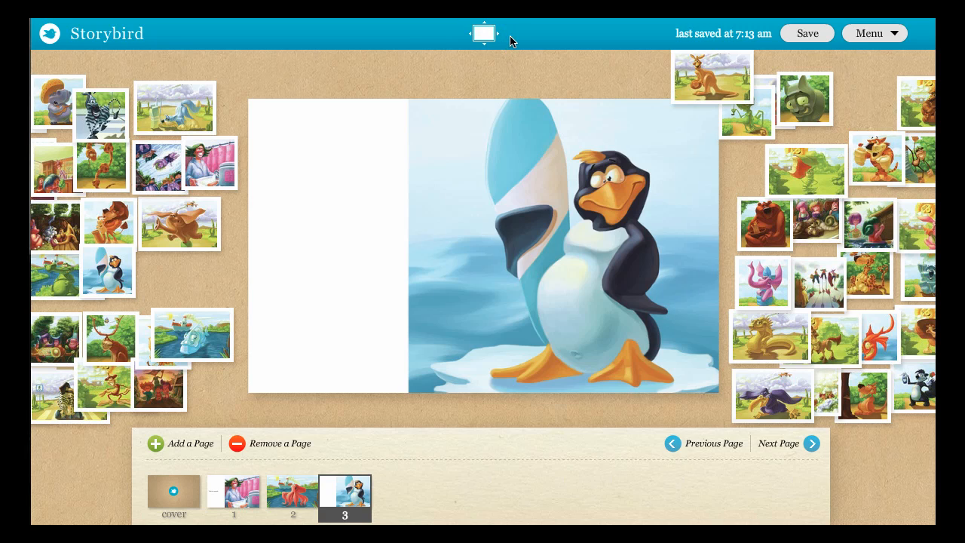
{"action": "left_click", "coordinate": [894, 40]}
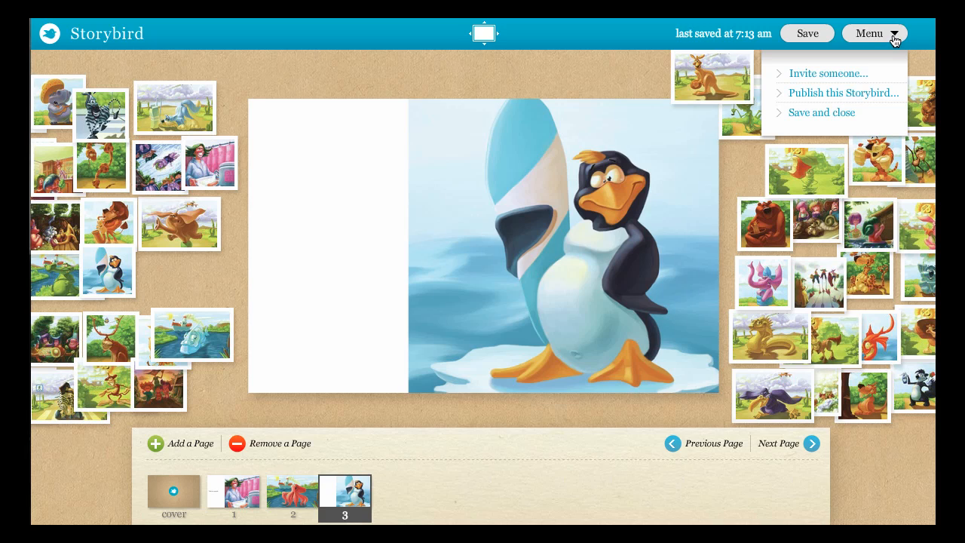
{"action": "left_click", "coordinate": [850, 100]}
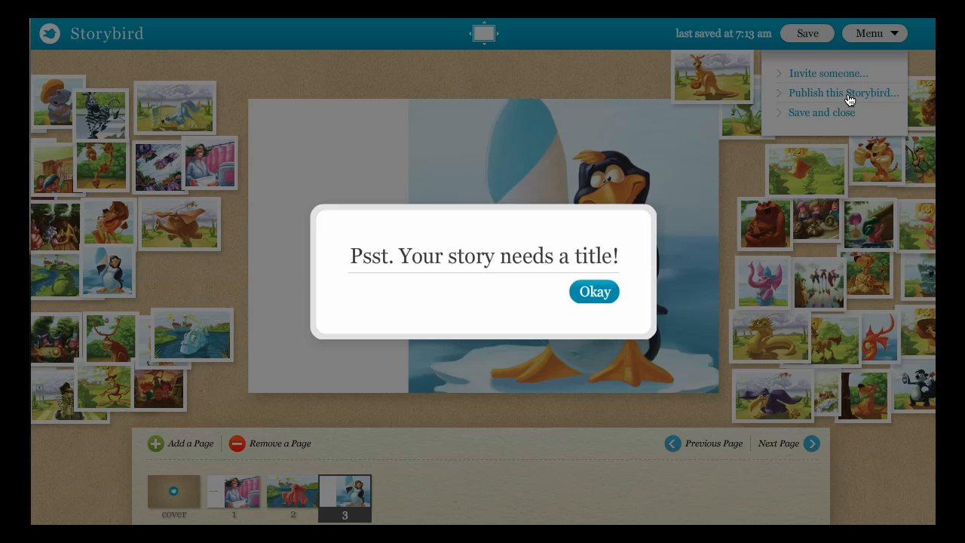
{"action": "left_click", "coordinate": [587, 296]}
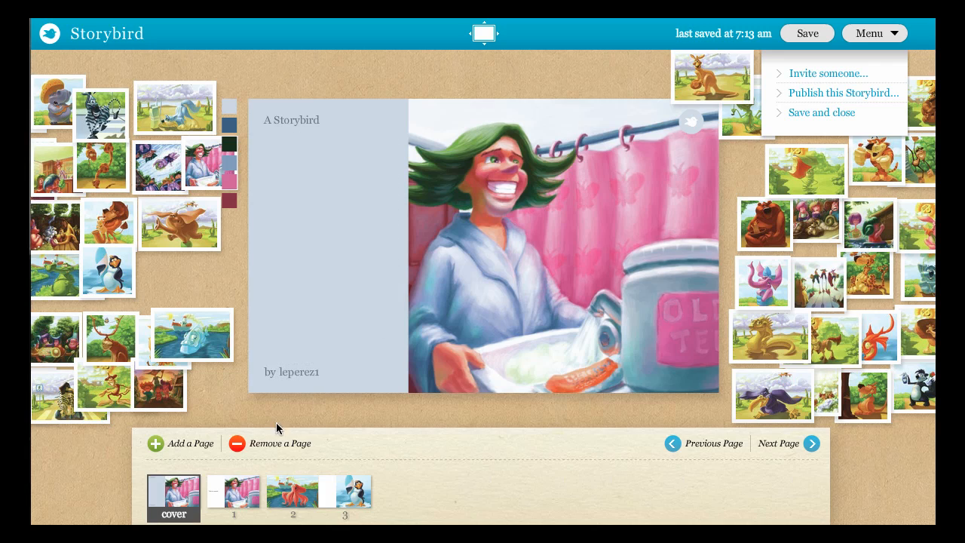
Enter "The Sample" as the story's title on the cover and save the story
{"action": "left_click", "coordinate": [298, 244]}
{"action": "type", "text": "The Sam"}
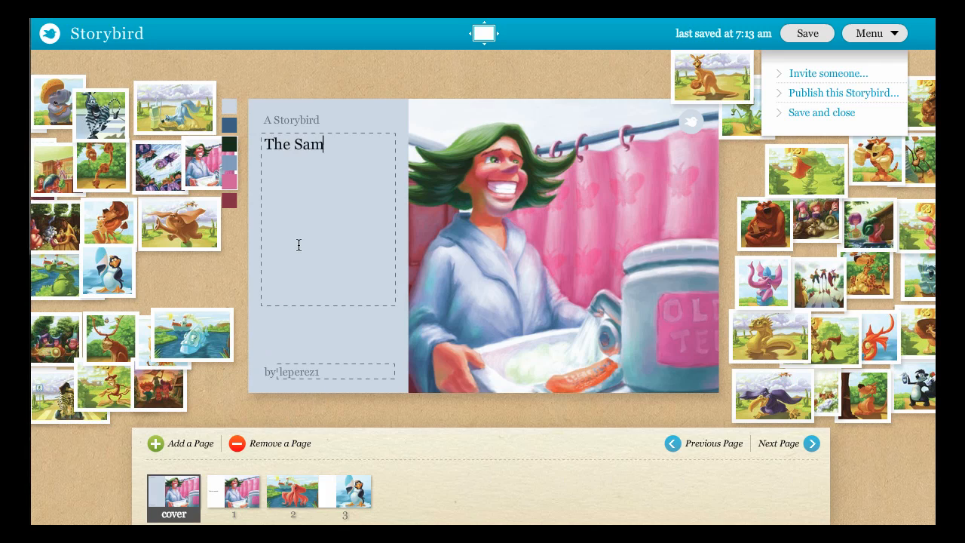
{"action": "type", "text": "ple"}
{"action": "left_click", "coordinate": [807, 35]}
Open the story's publishing form and examine its cover, title, summary, tags, school use, visibility and age range options
{"action": "left_click", "coordinate": [832, 94]}
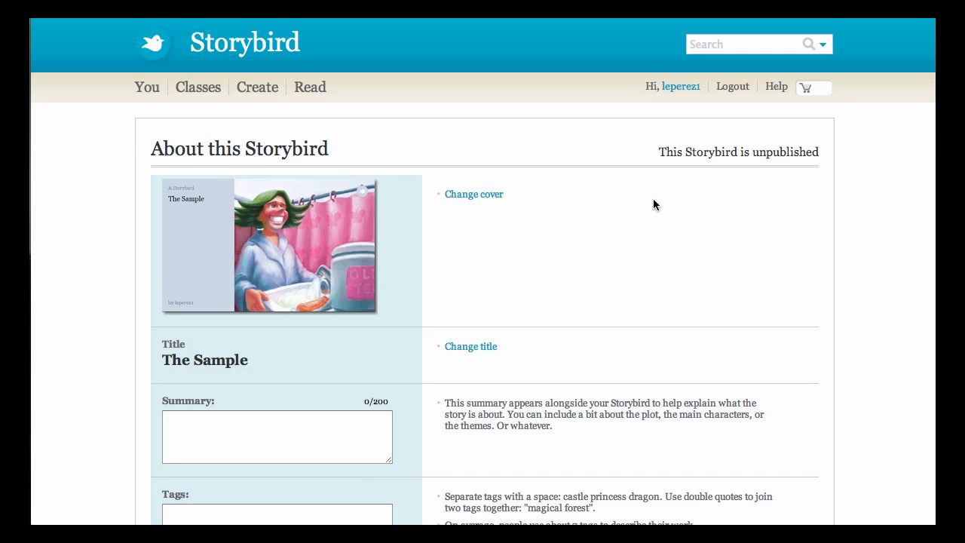
{"action": "scroll", "coordinate": [653, 198], "scroll_direction": "down", "scroll_amount": 1}
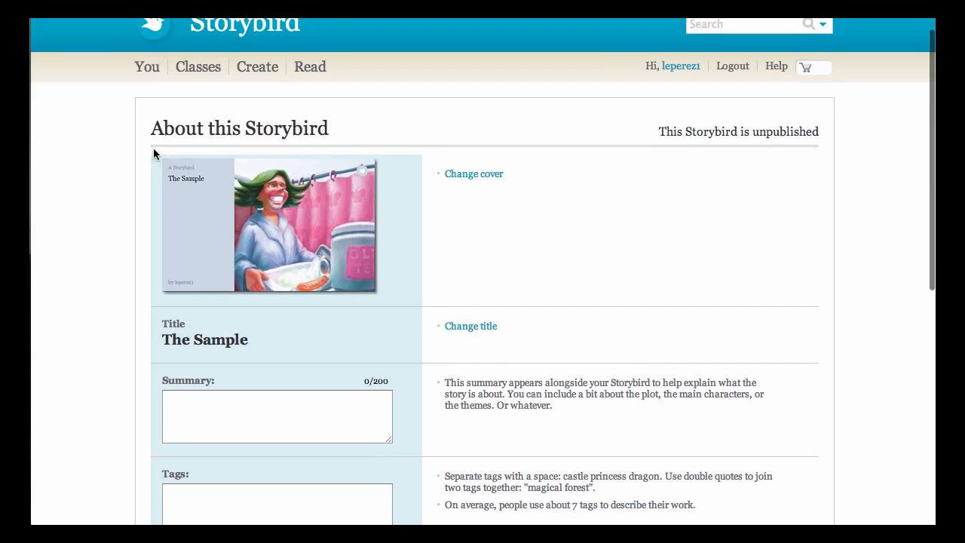
{"action": "scroll", "coordinate": [359, 168], "scroll_direction": "down", "scroll_amount": 1}
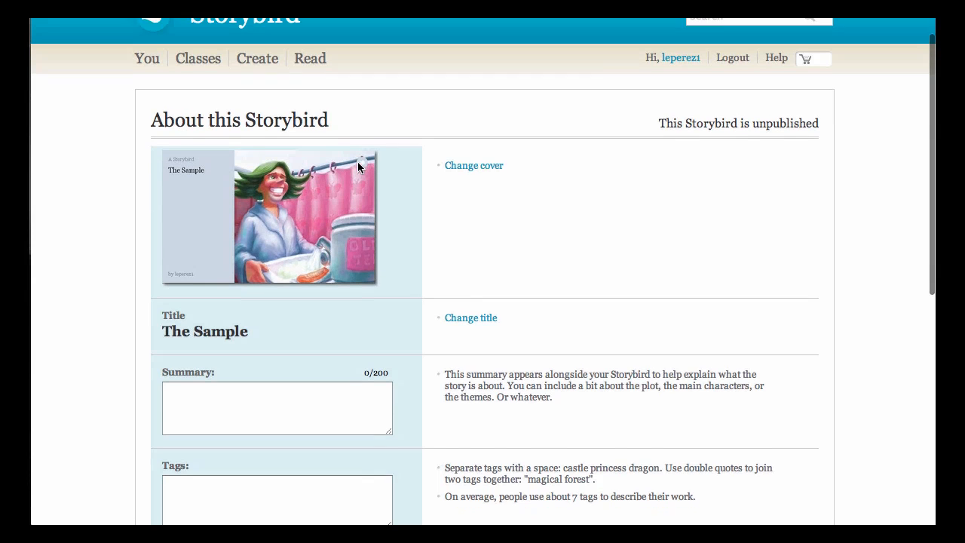
{"action": "scroll", "coordinate": [358, 168], "scroll_direction": "down", "scroll_amount": 1}
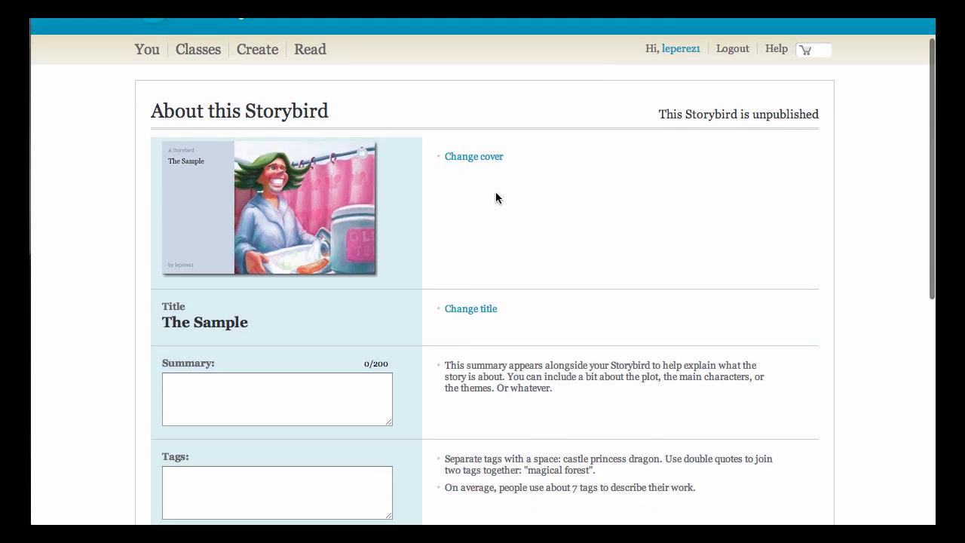
{"action": "scroll", "coordinate": [495, 198], "scroll_direction": "down", "scroll_amount": 3}
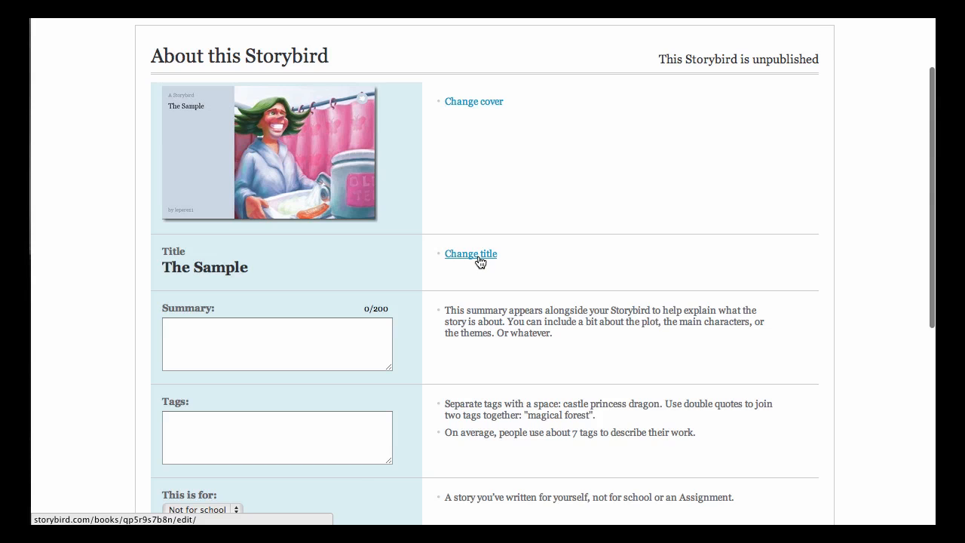
{"action": "scroll", "coordinate": [479, 262], "scroll_direction": "down", "scroll_amount": 5}
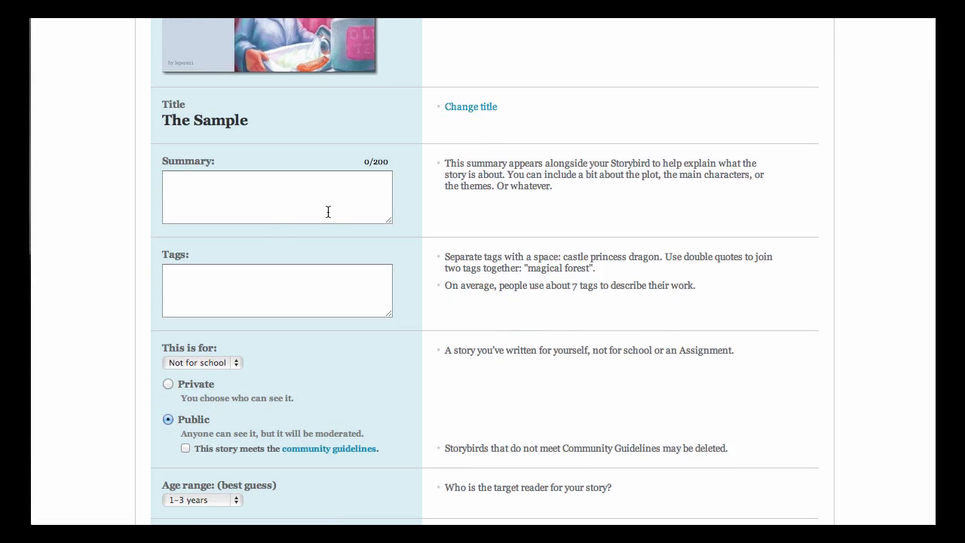
{"action": "scroll", "coordinate": [328, 212], "scroll_direction": "down", "scroll_amount": 2}
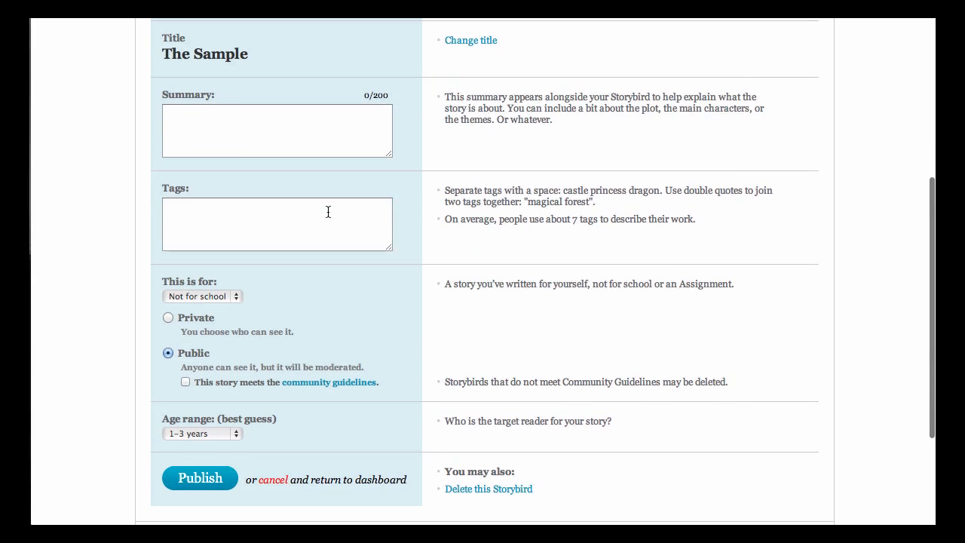
{"action": "scroll", "coordinate": [315, 229], "scroll_direction": "down", "scroll_amount": 3}
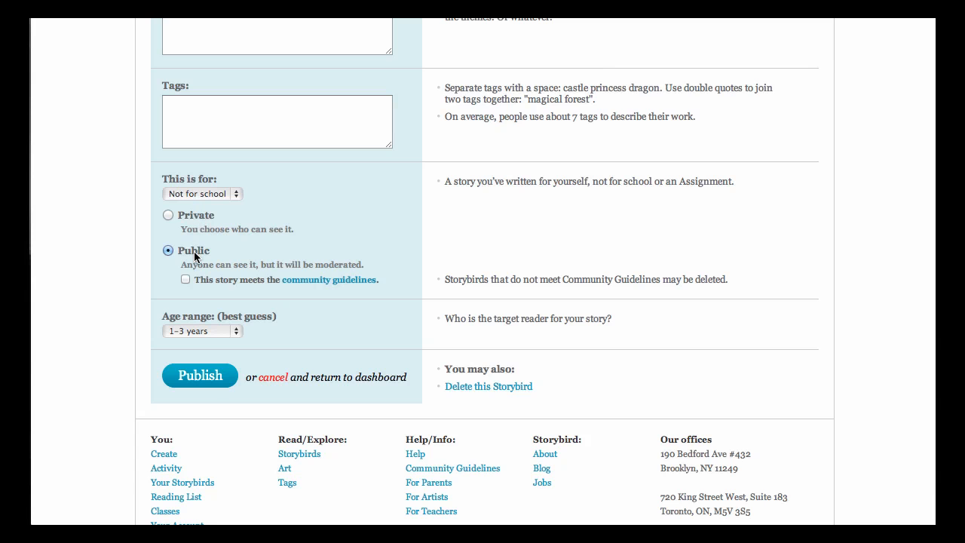
{"action": "scroll", "coordinate": [178, 217], "scroll_direction": "down", "scroll_amount": 2}
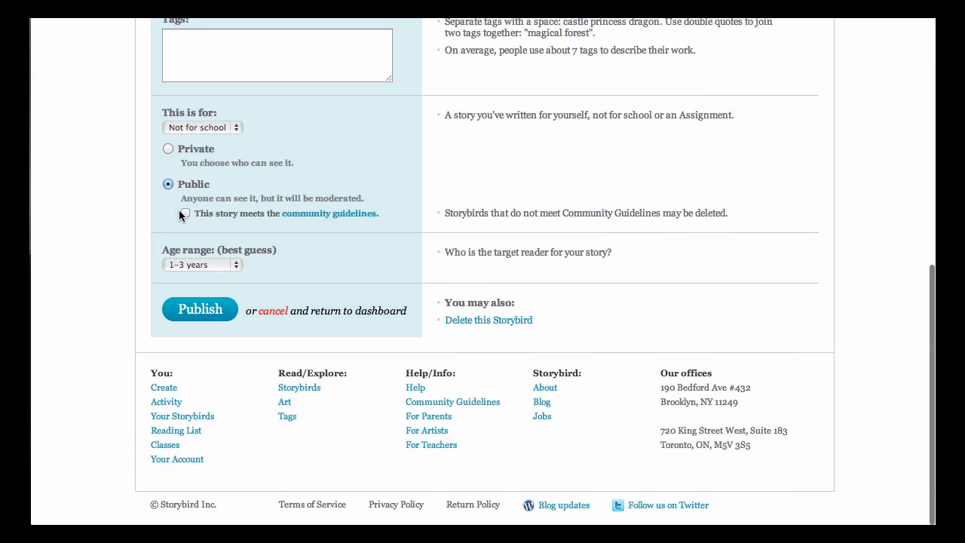
{"action": "scroll", "coordinate": [179, 215], "scroll_direction": "up", "scroll_amount": 2}
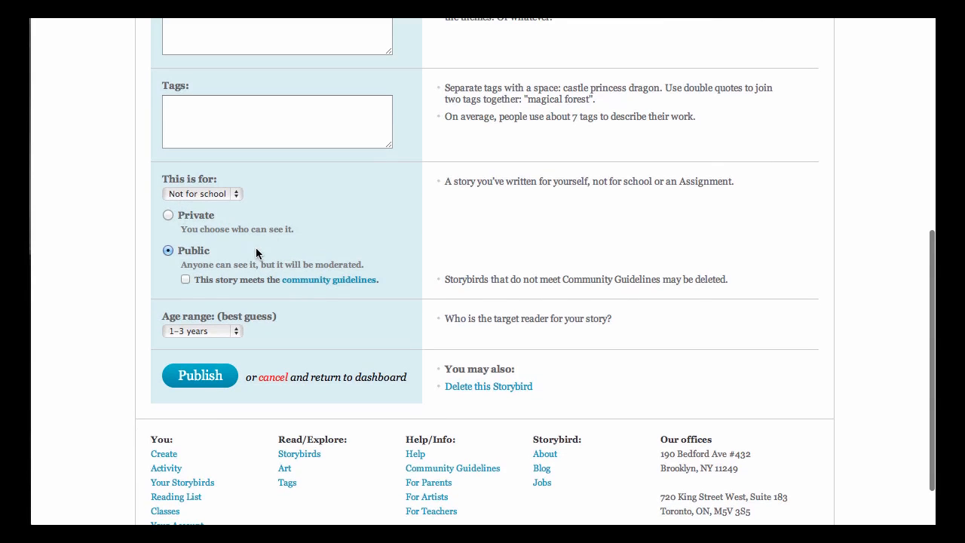
{"action": "scroll", "coordinate": [254, 253], "scroll_direction": "down", "scroll_amount": 1}
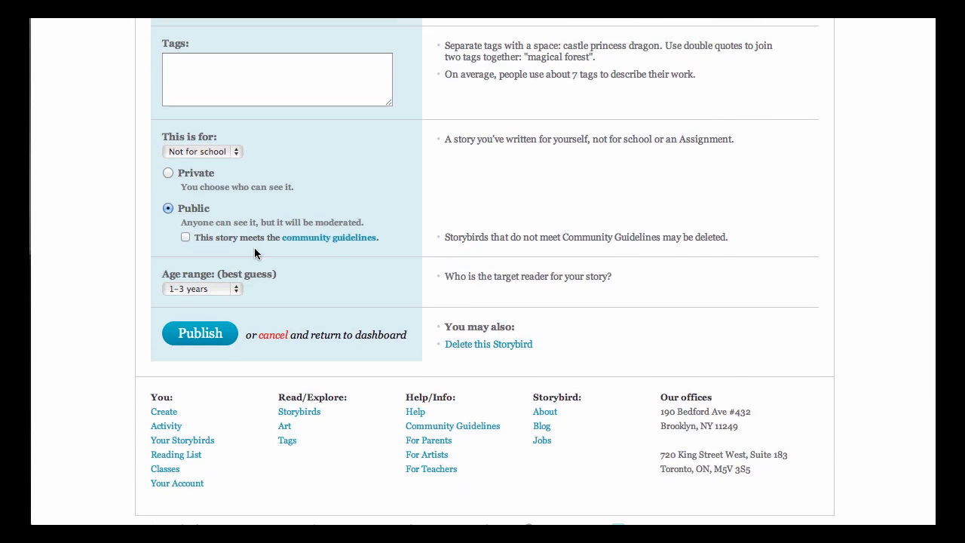
{"action": "scroll", "coordinate": [254, 254], "scroll_direction": "down", "scroll_amount": 1}
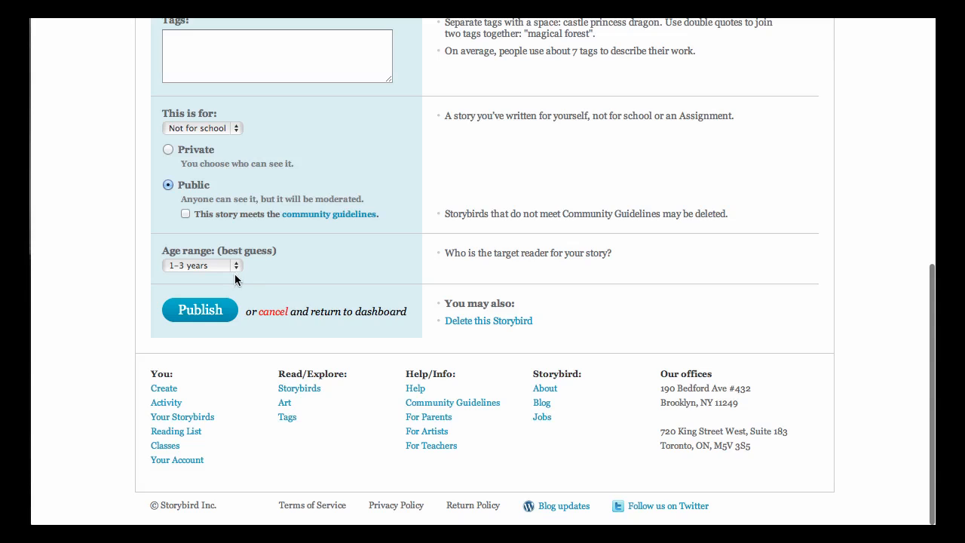
Review the age range choices in the story's publishing form, leaving 1–3 years selected
{"action": "left_click", "coordinate": [238, 269]}
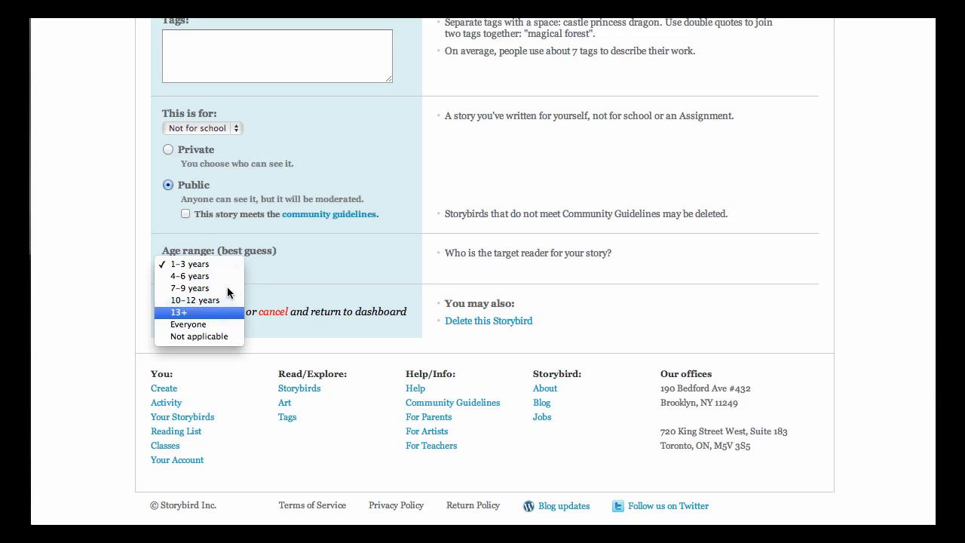
{"action": "left_click", "coordinate": [296, 282]}
{"action": "left_click", "coordinate": [258, 309]}
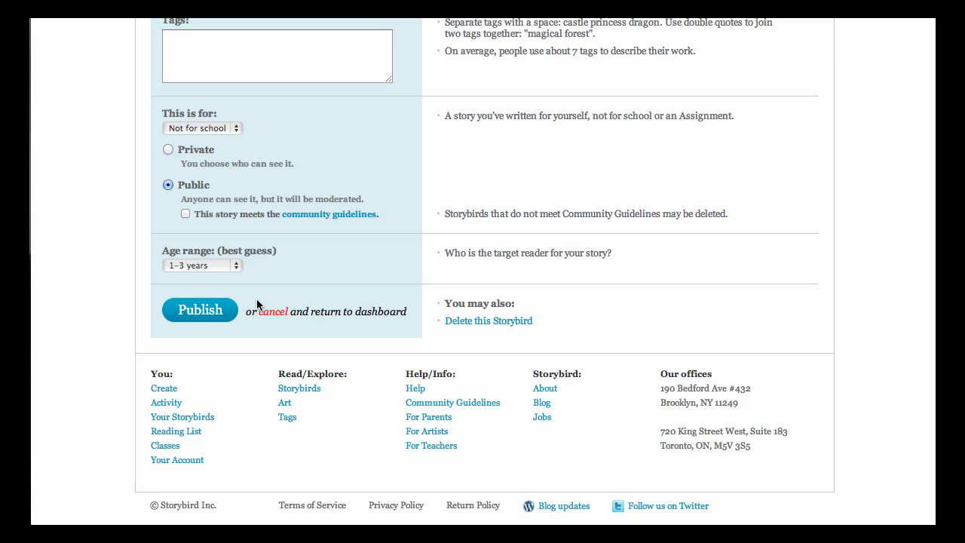
{"action": "scroll", "coordinate": [275, 307], "scroll_direction": "up", "scroll_amount": 5}
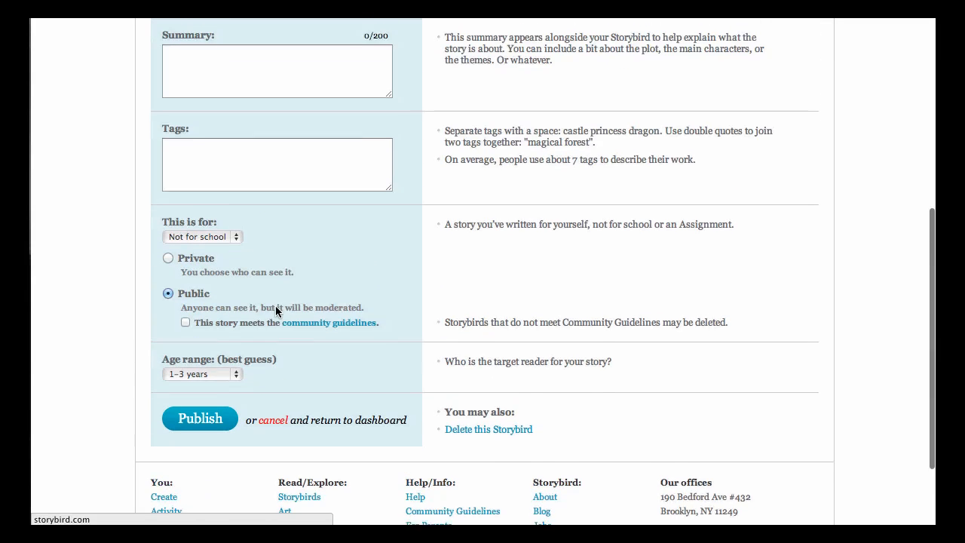
{"action": "scroll", "coordinate": [275, 310], "scroll_direction": "up", "scroll_amount": 2}
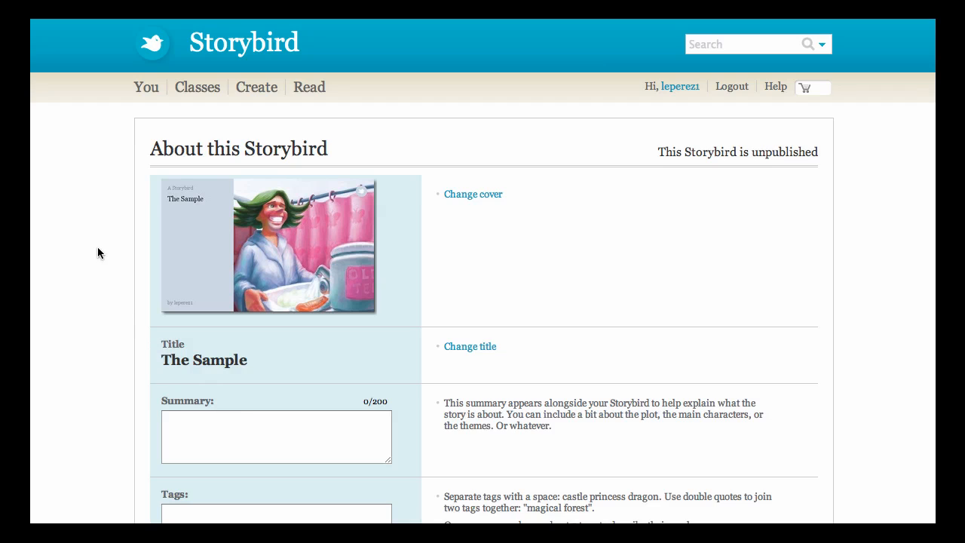
Open the Project ELITE class home page and look over its assignments and class library sections
{"action": "left_click", "coordinate": [203, 97]}
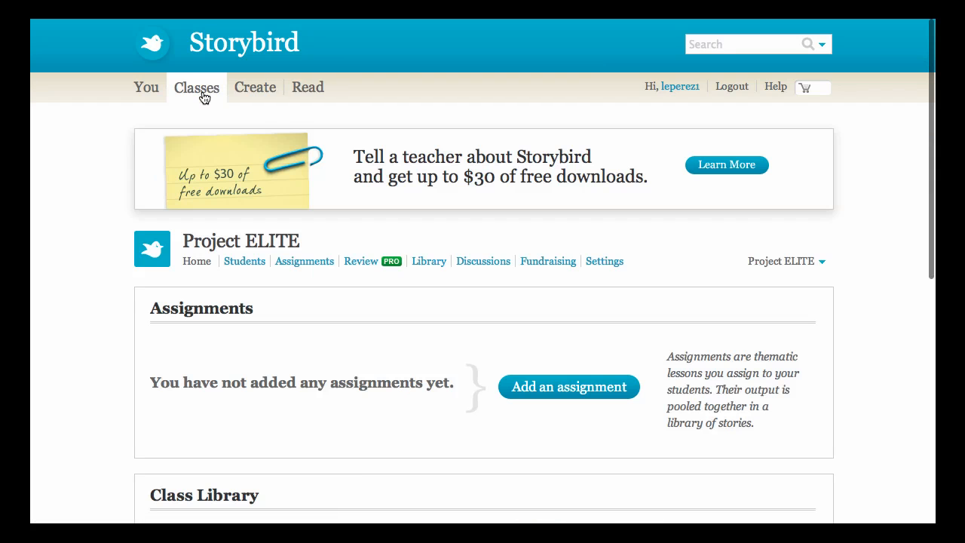
{"action": "scroll", "coordinate": [115, 194], "scroll_direction": "down", "scroll_amount": 1}
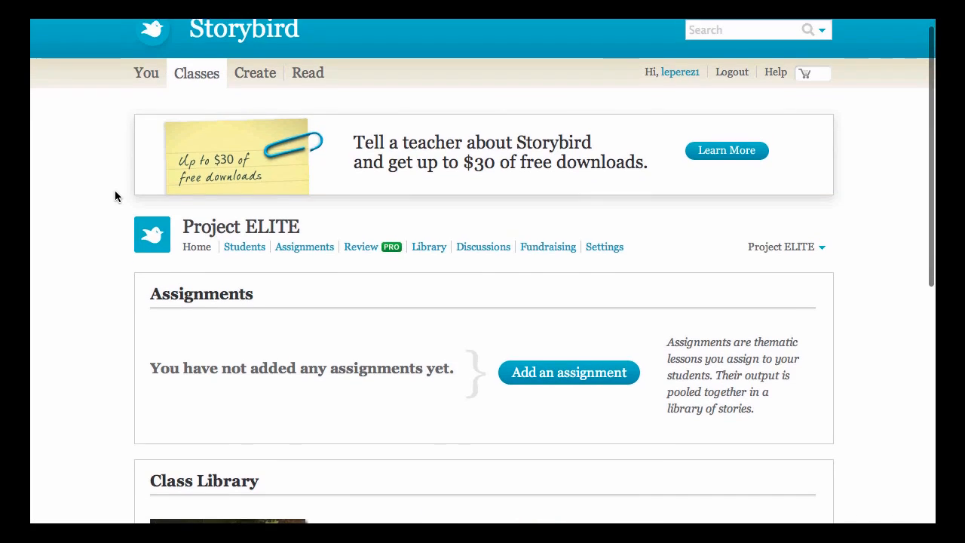
{"action": "scroll", "coordinate": [115, 195], "scroll_direction": "up", "scroll_amount": 1}
{"action": "scroll", "coordinate": [115, 194], "scroll_direction": "down", "scroll_amount": 5}
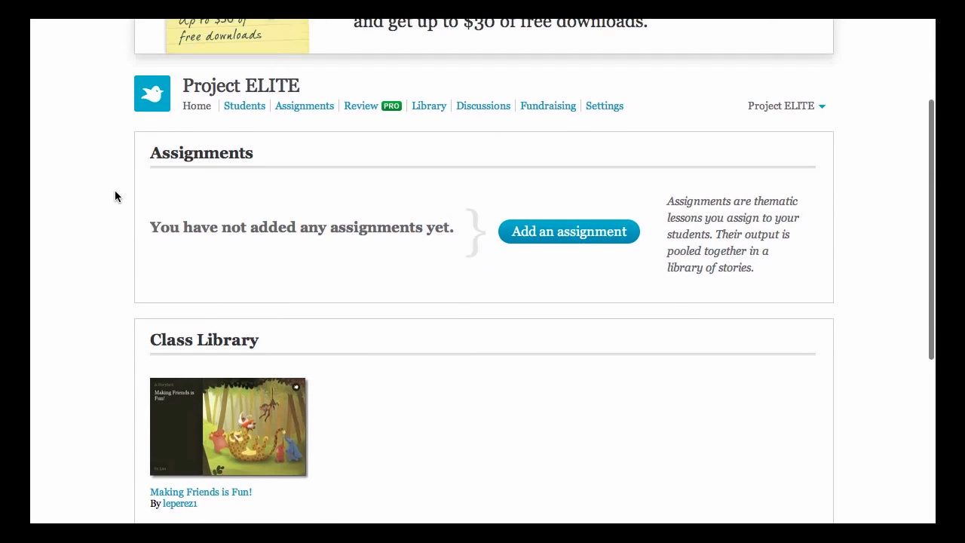
{"action": "scroll", "coordinate": [115, 194], "scroll_direction": "up", "scroll_amount": 2}
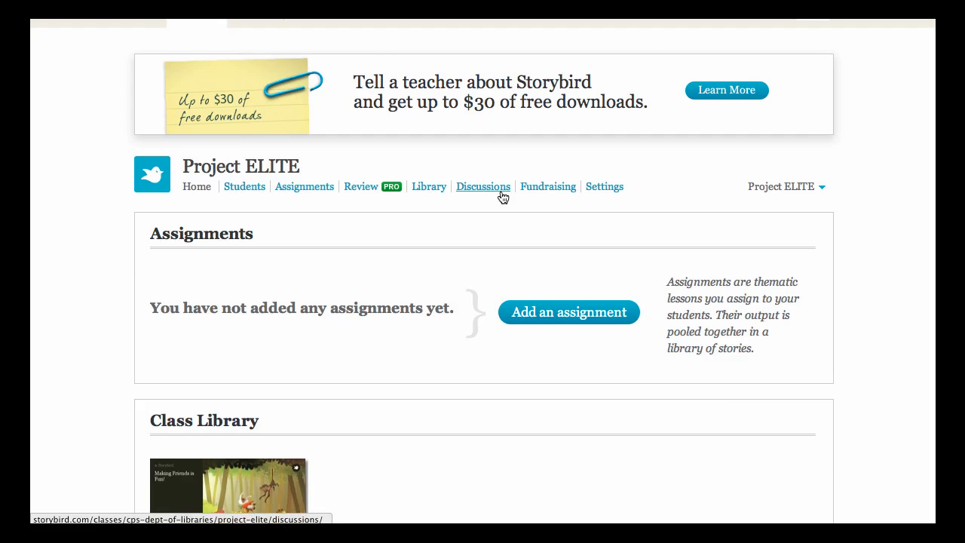
Open the class's student roster and examine the fields for adding a student and the listed account details
{"action": "left_click", "coordinate": [246, 187]}
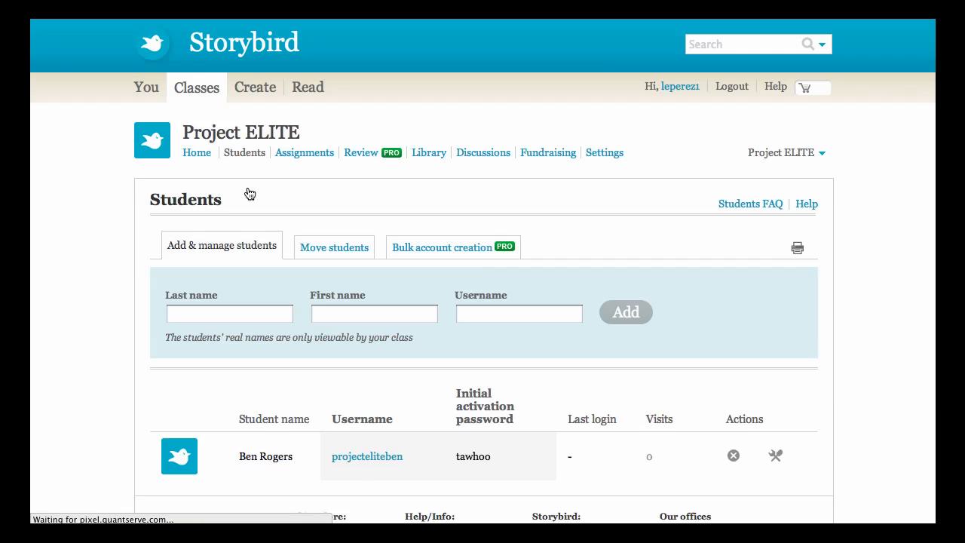
{"action": "scroll", "coordinate": [329, 214], "scroll_direction": "down", "scroll_amount": 2}
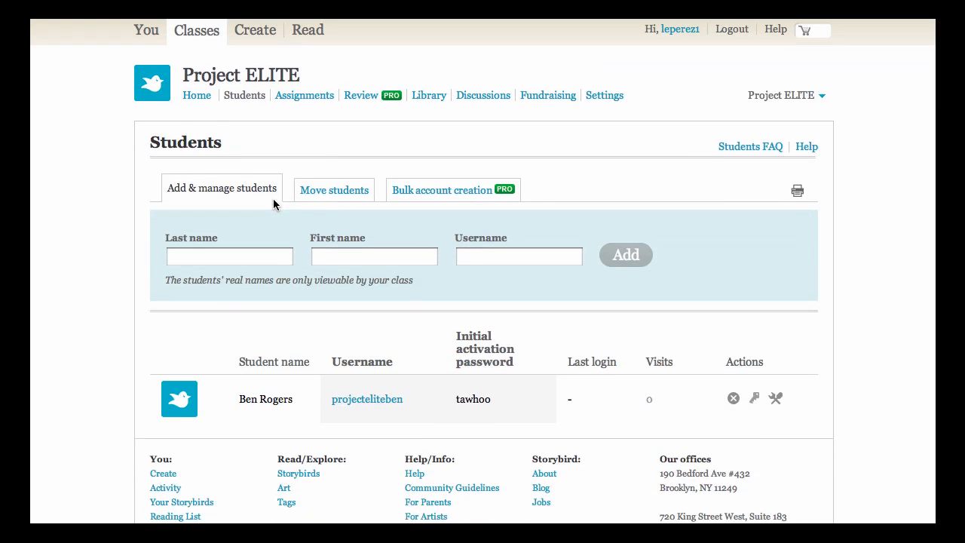
{"action": "scroll", "coordinate": [273, 198], "scroll_direction": "down", "scroll_amount": 2}
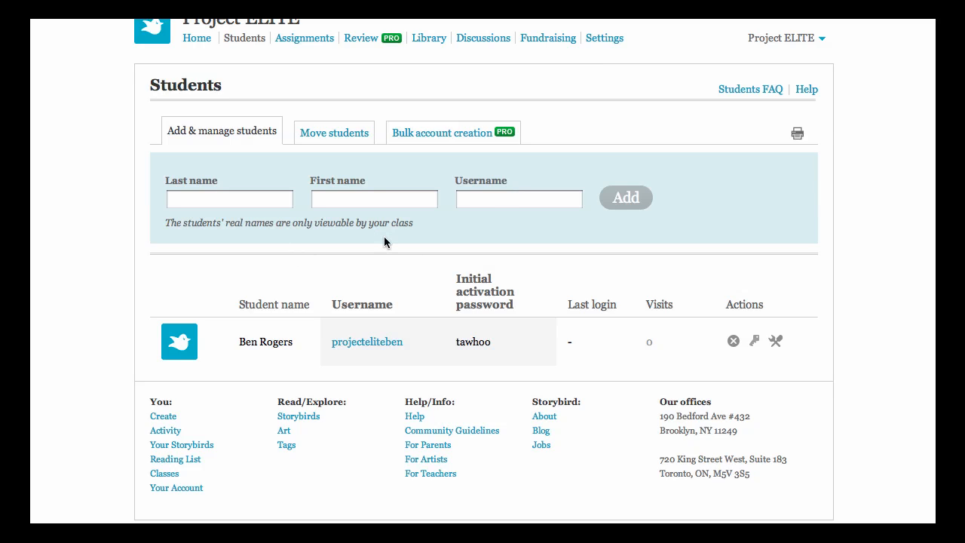
{"action": "scroll", "coordinate": [383, 238], "scroll_direction": "up", "scroll_amount": 1}
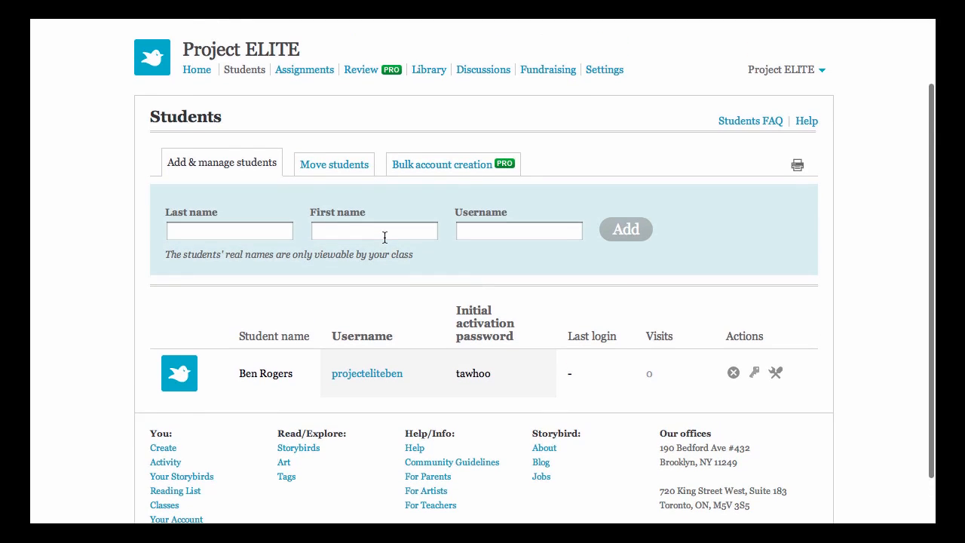
{"action": "scroll", "coordinate": [384, 237], "scroll_direction": "down", "scroll_amount": 1}
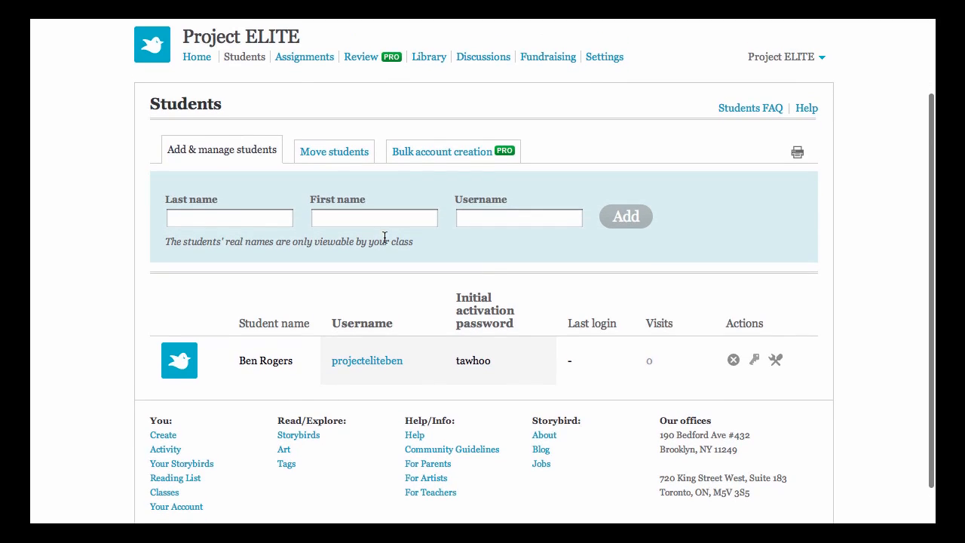
{"action": "scroll", "coordinate": [385, 237], "scroll_direction": "down", "scroll_amount": 2}
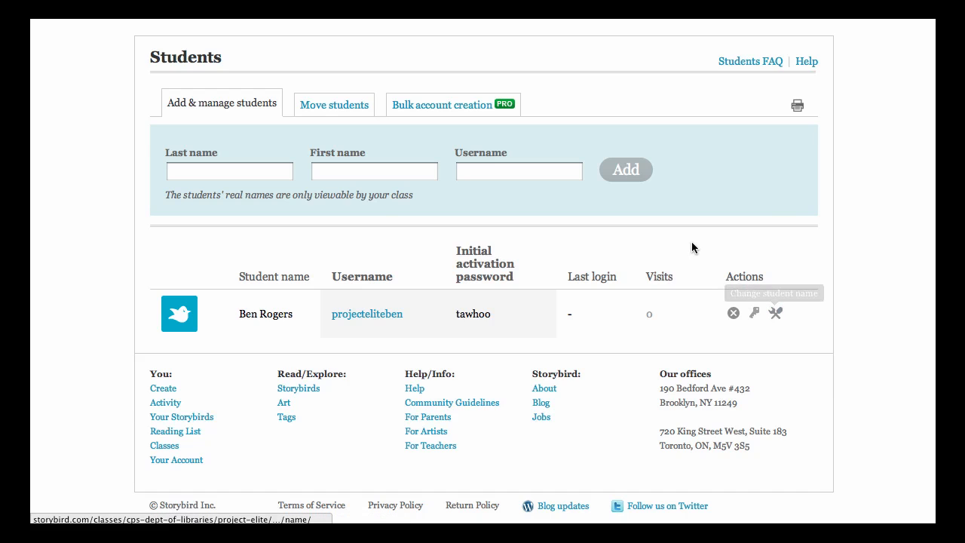
Examine the student management options and the account actions for the listed student, including the password change
{"action": "scroll", "coordinate": [692, 245], "scroll_direction": "up", "scroll_amount": 5}
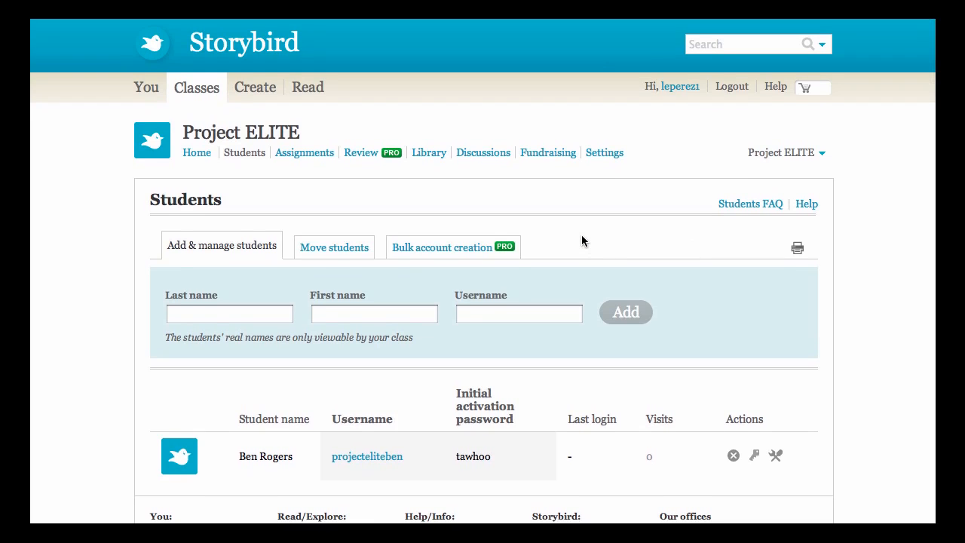
{"action": "scroll", "coordinate": [581, 236], "scroll_direction": "down", "scroll_amount": 1}
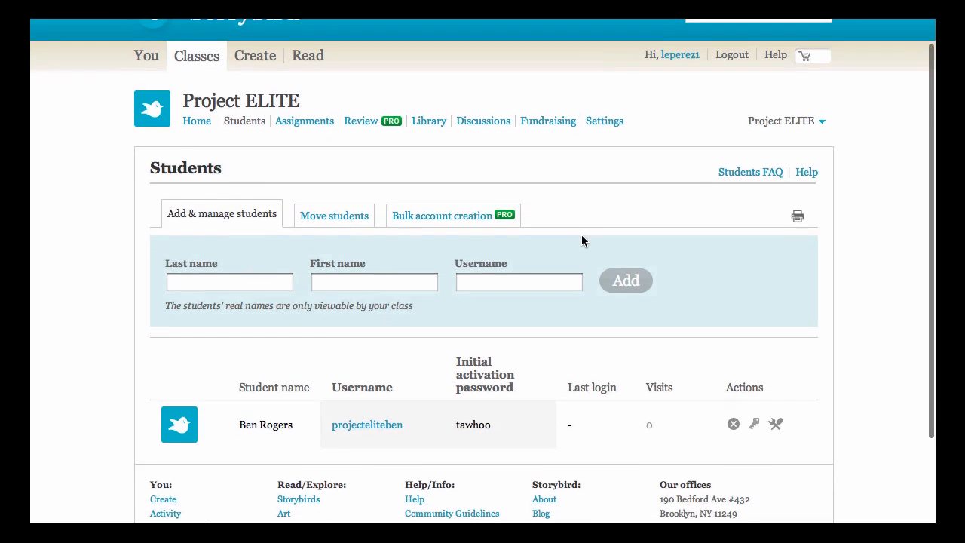
{"action": "scroll", "coordinate": [581, 236], "scroll_direction": "up", "scroll_amount": 1}
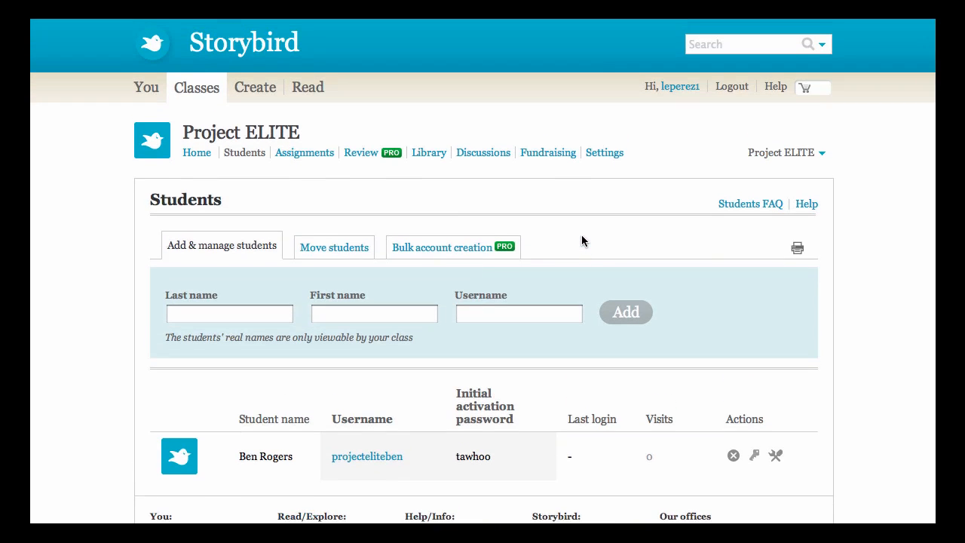
{"action": "scroll", "coordinate": [581, 240], "scroll_direction": "down", "scroll_amount": 1}
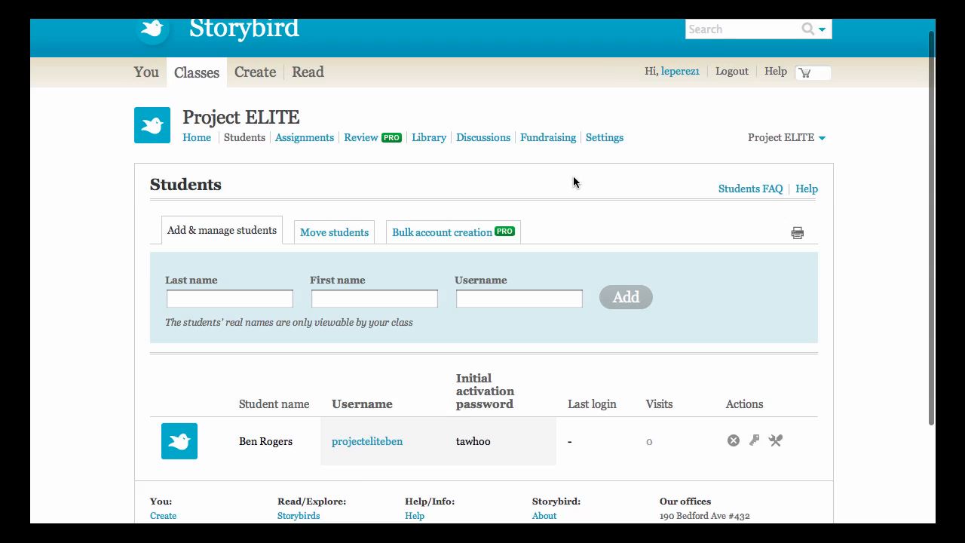
{"action": "scroll", "coordinate": [573, 182], "scroll_direction": "up", "scroll_amount": 1}
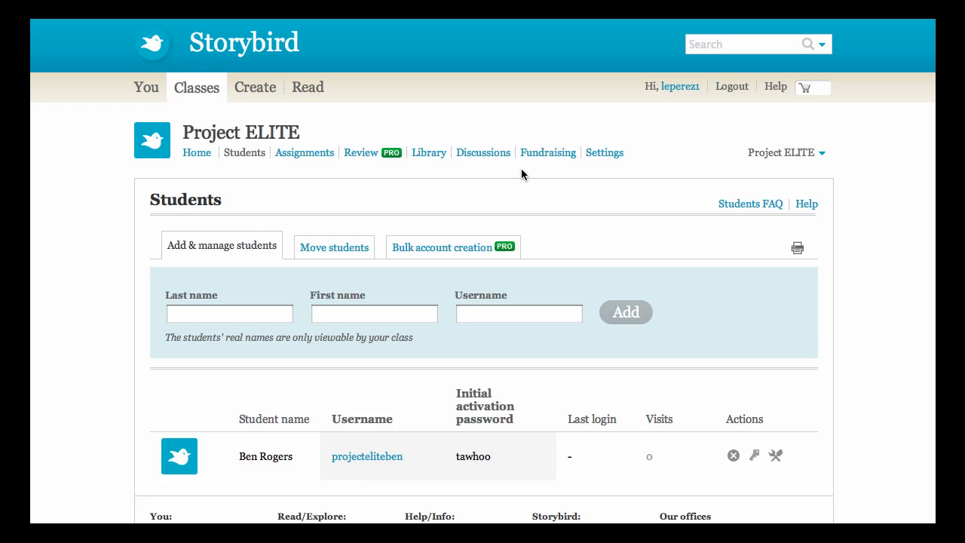
{"action": "scroll", "coordinate": [521, 174], "scroll_direction": "down", "scroll_amount": 2}
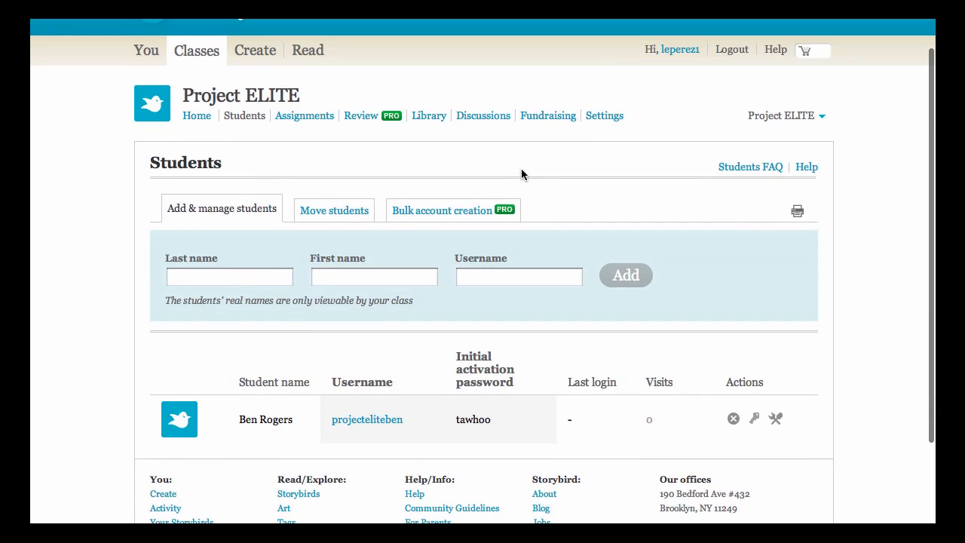
{"action": "scroll", "coordinate": [521, 174], "scroll_direction": "down", "scroll_amount": 1}
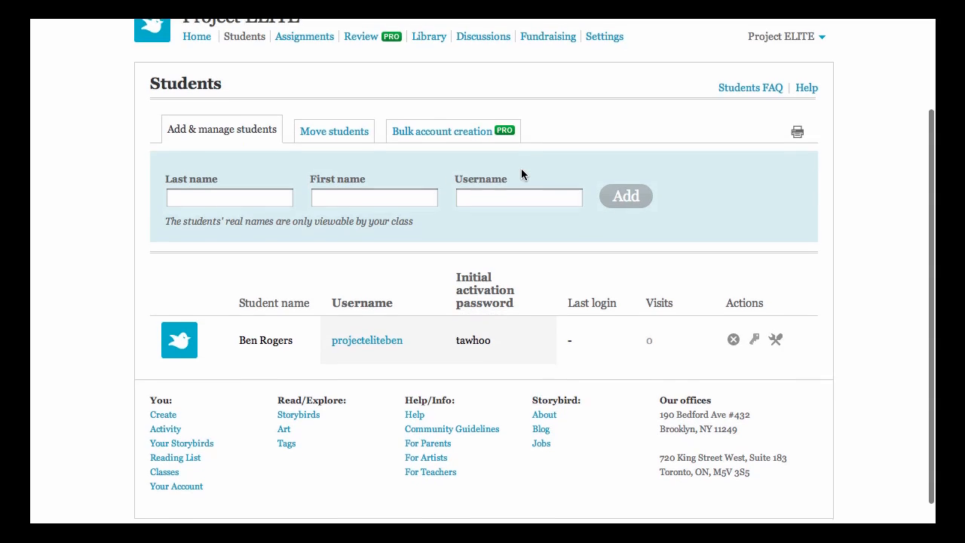
{"action": "scroll", "coordinate": [521, 169], "scroll_direction": "down", "scroll_amount": 2}
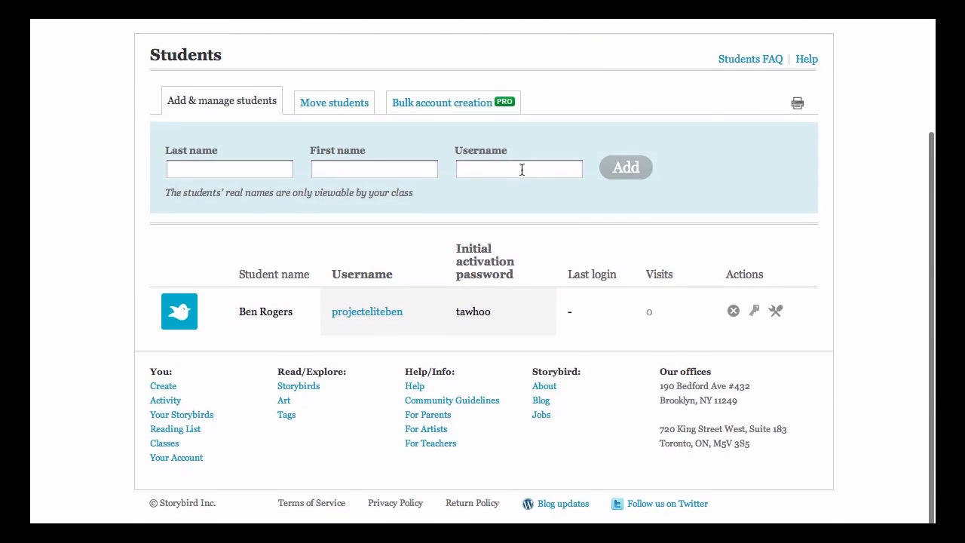
{"action": "scroll", "coordinate": [521, 169], "scroll_direction": "up", "scroll_amount": 4}
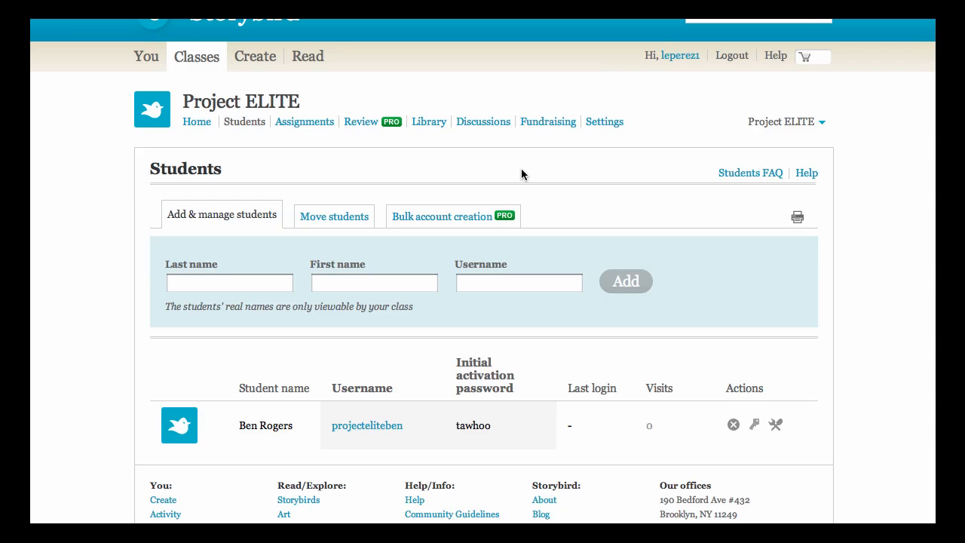
{"action": "scroll", "coordinate": [520, 173], "scroll_direction": "down", "scroll_amount": 1}
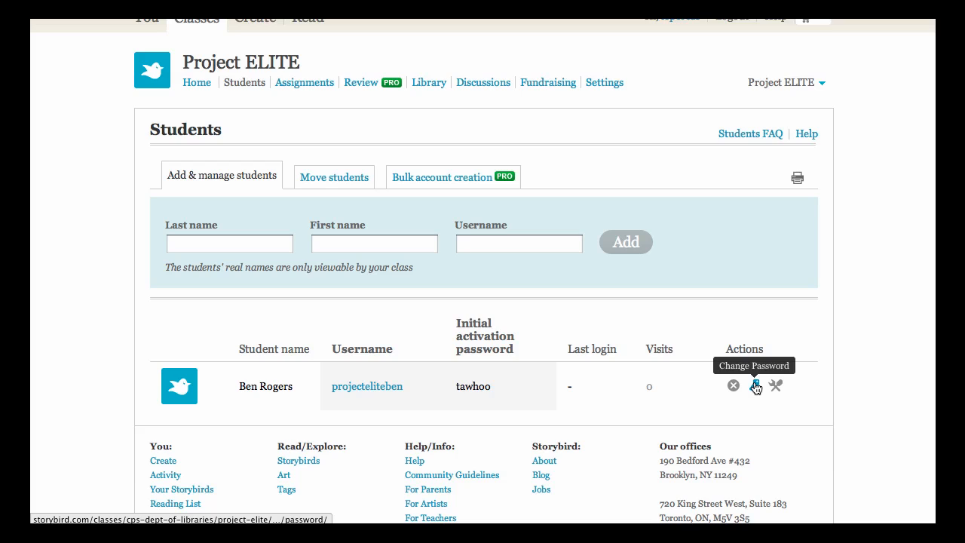
{"action": "scroll", "coordinate": [428, 151], "scroll_direction": "up", "scroll_amount": 1}
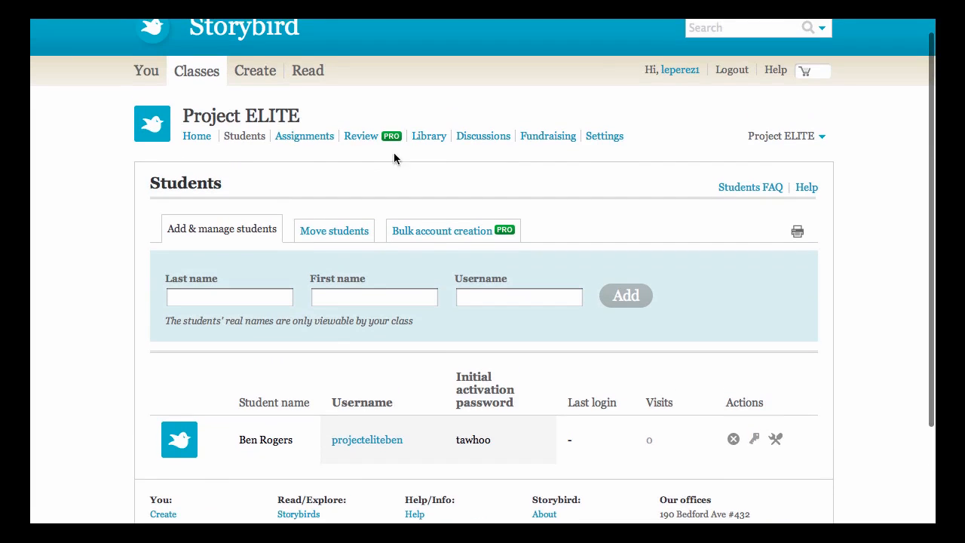
Open a new assignment form for the class and examine its title, description, embedded Storybird, picture upload, spellcheck and due date options
{"action": "left_click", "coordinate": [321, 139]}
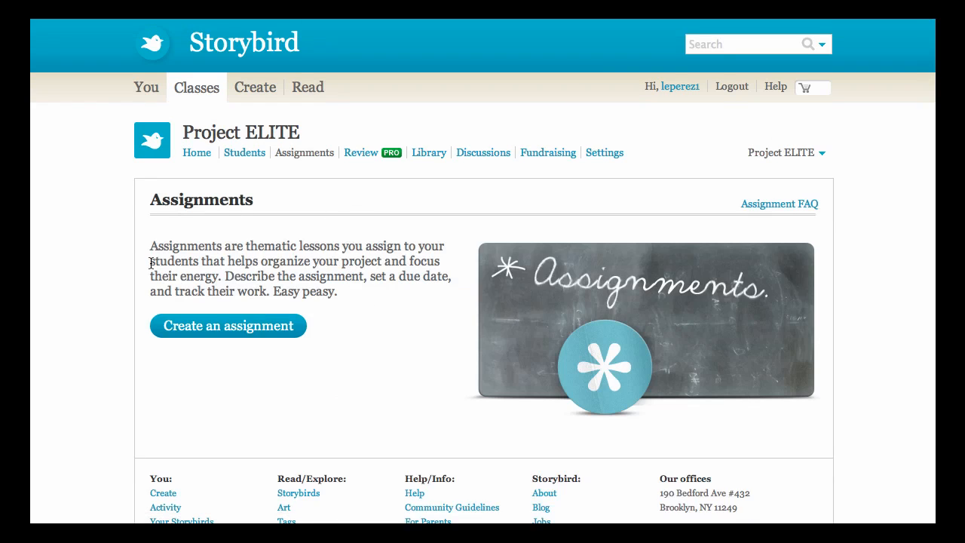
{"action": "left_click", "coordinate": [214, 332]}
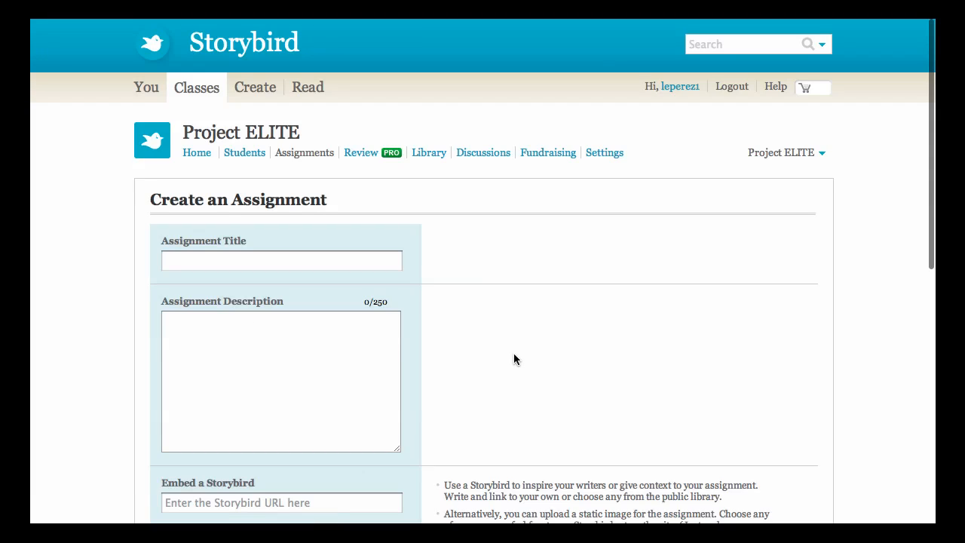
{"action": "scroll", "coordinate": [513, 354], "scroll_direction": "down", "scroll_amount": 2}
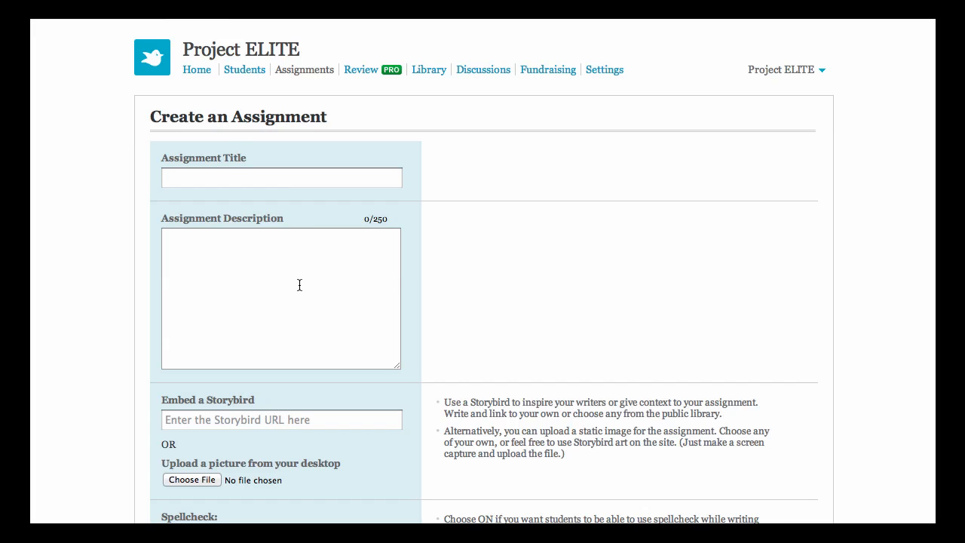
{"action": "scroll", "coordinate": [481, 284], "scroll_direction": "down", "scroll_amount": 5}
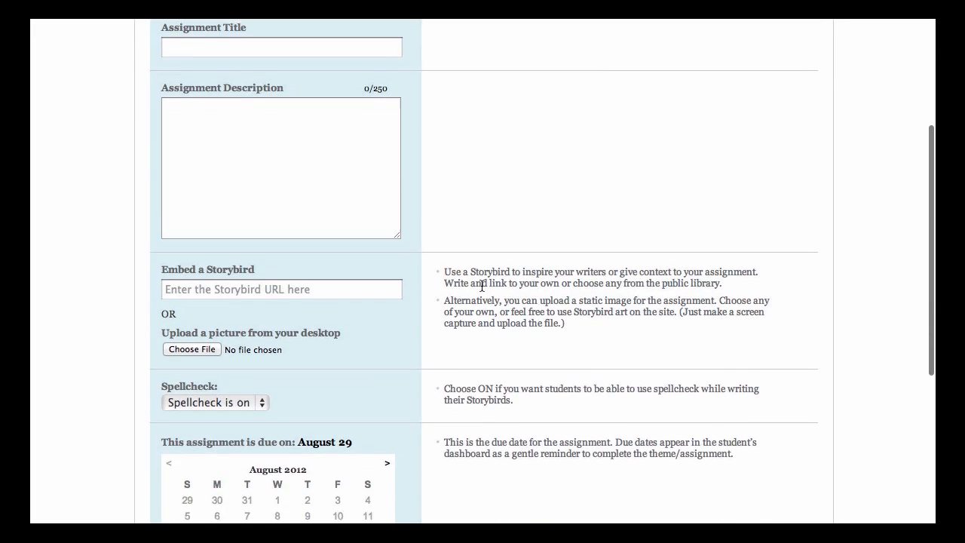
{"action": "scroll", "coordinate": [481, 284], "scroll_direction": "down", "scroll_amount": 3}
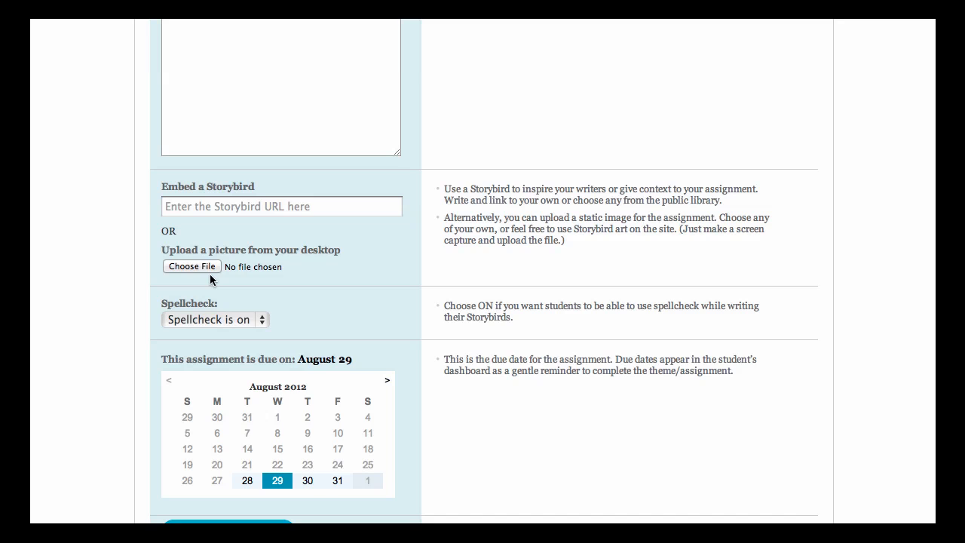
{"action": "scroll", "coordinate": [211, 279], "scroll_direction": "down", "scroll_amount": 2}
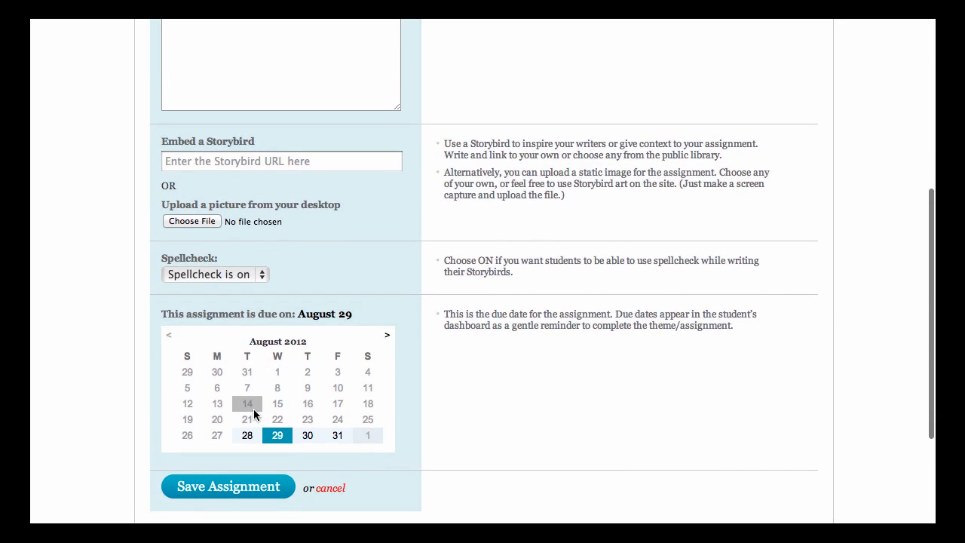
{"action": "scroll", "coordinate": [320, 380], "scroll_direction": "down", "scroll_amount": 4}
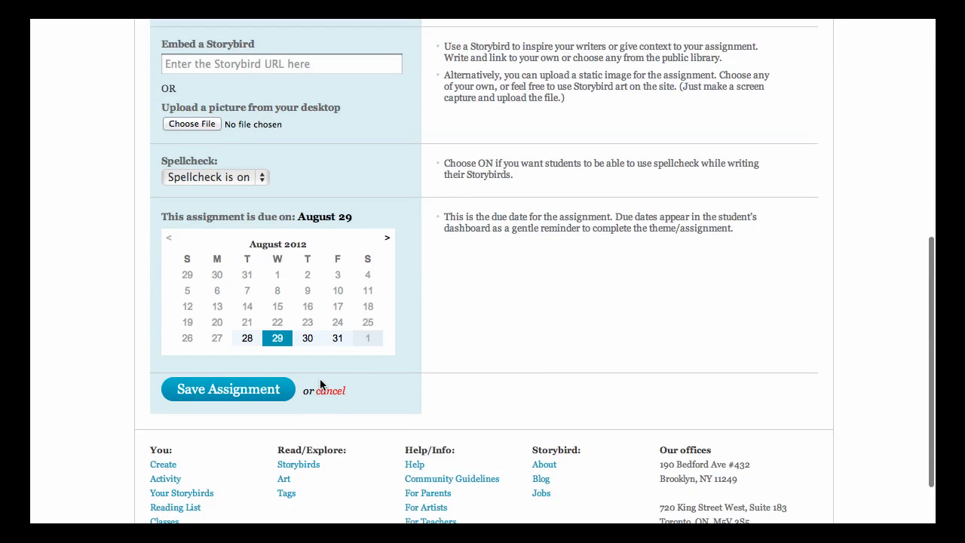
{"action": "scroll", "coordinate": [468, 293], "scroll_direction": "up", "scroll_amount": 15}
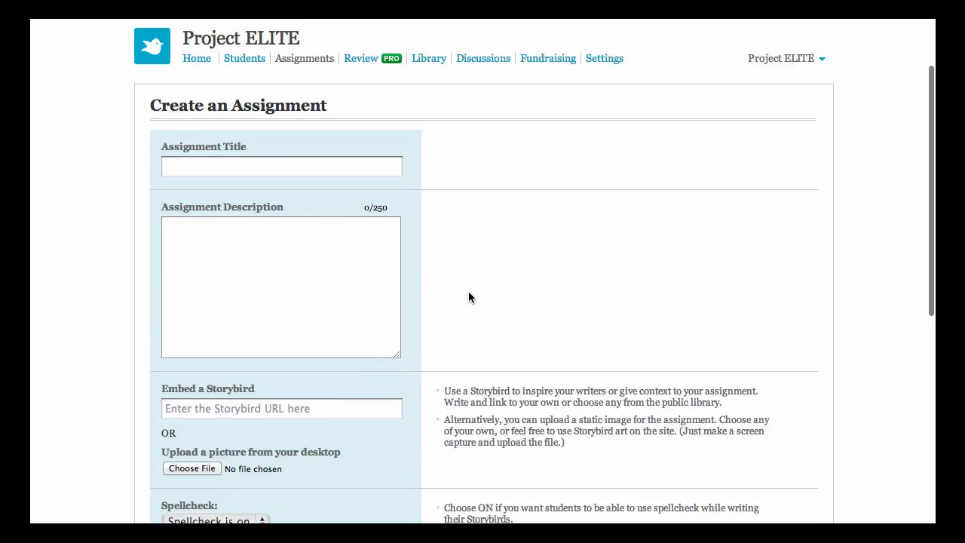
{"action": "scroll", "coordinate": [468, 292], "scroll_direction": "down", "scroll_amount": 2}
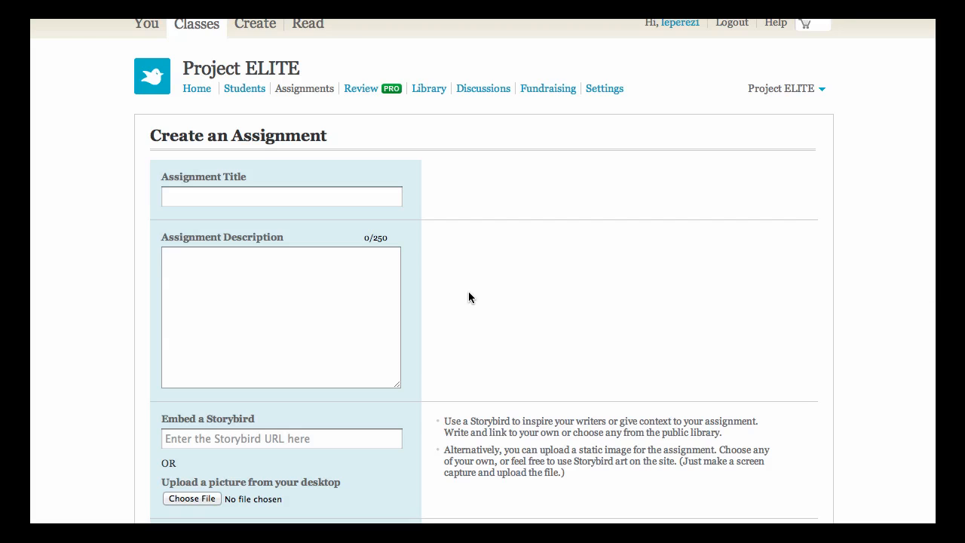
{"action": "scroll", "coordinate": [468, 297], "scroll_direction": "up", "scroll_amount": 2}
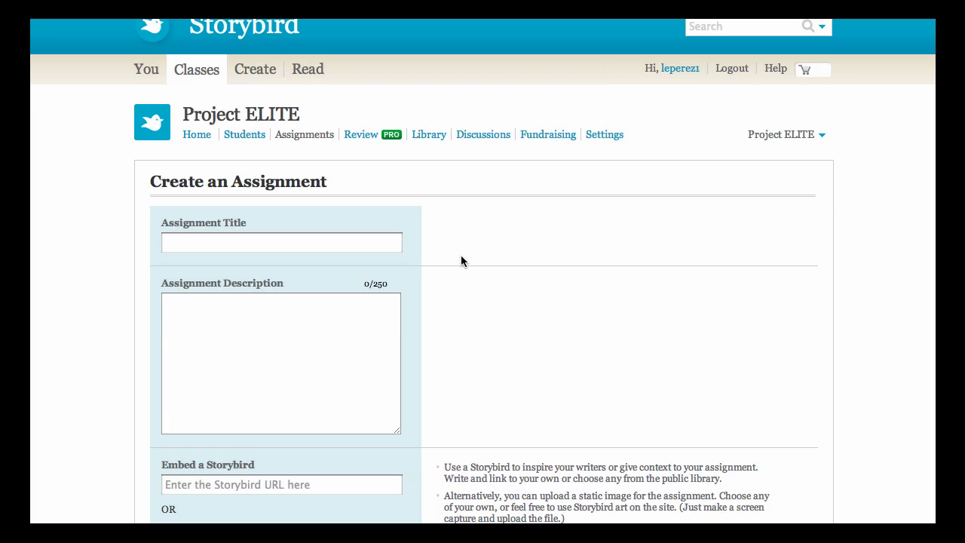
Open the Project ELITE class discussions page and read what discussions are for and their recommended grade level
{"action": "scroll", "coordinate": [462, 261], "scroll_direction": "up", "scroll_amount": 1}
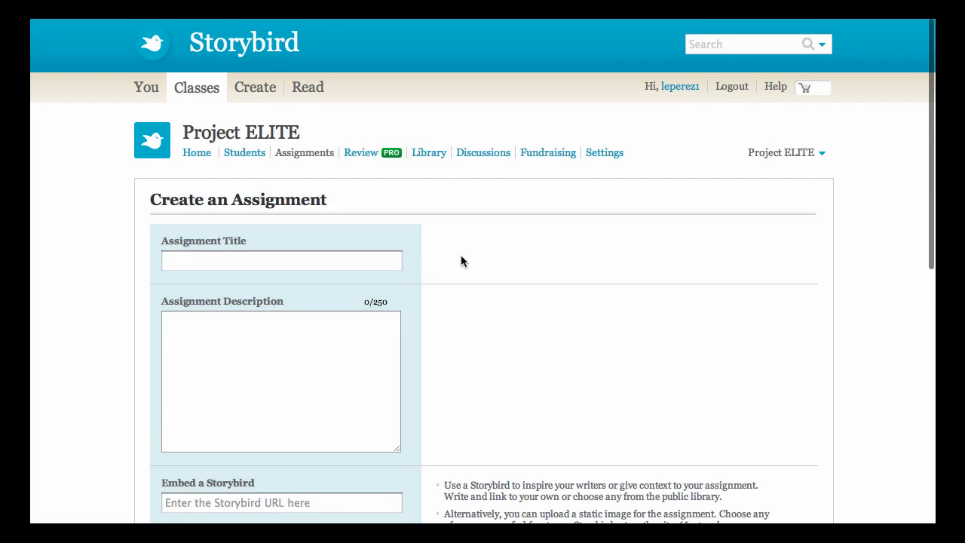
{"action": "left_click", "coordinate": [479, 160]}
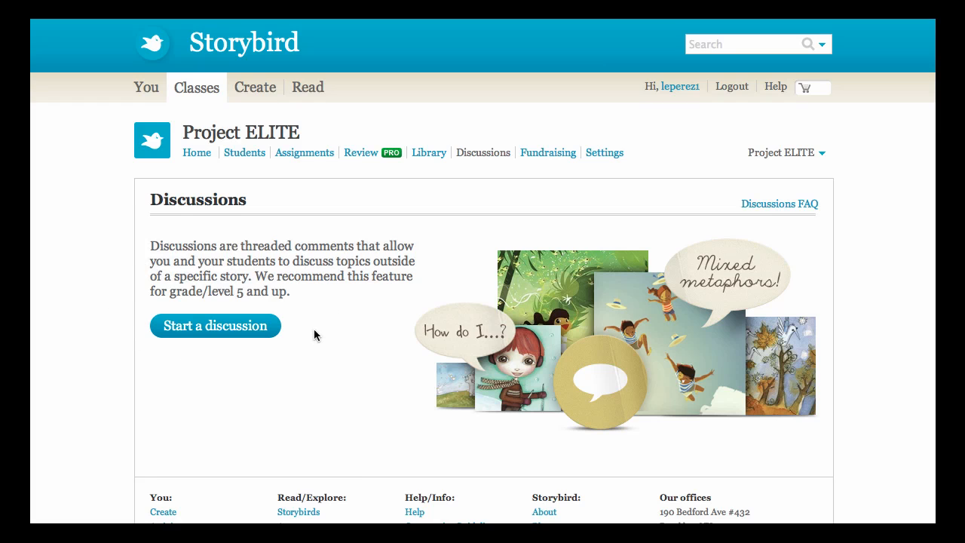
{"action": "scroll", "coordinate": [314, 317], "scroll_direction": "down", "scroll_amount": 1}
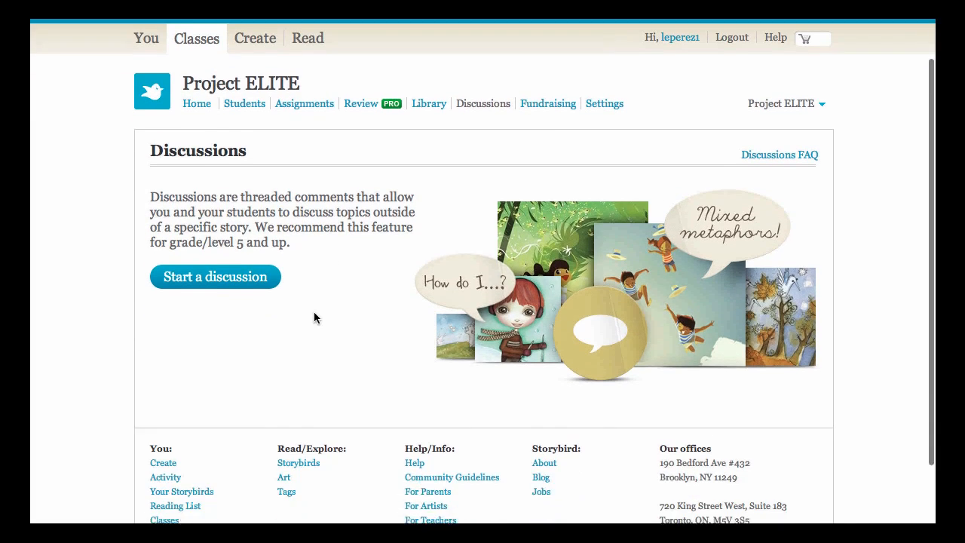
{"action": "scroll", "coordinate": [314, 317], "scroll_direction": "up", "scroll_amount": 1}
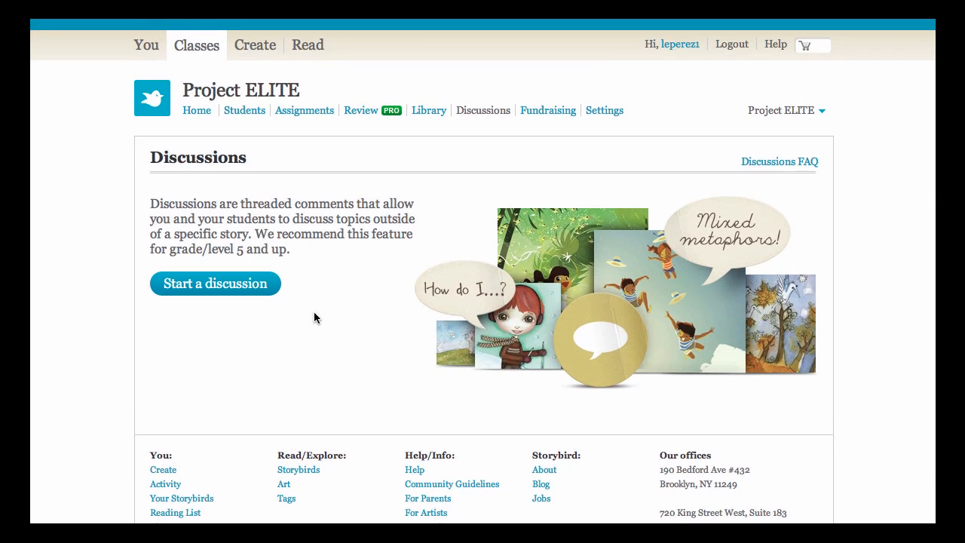
{"action": "scroll", "coordinate": [314, 318], "scroll_direction": "up", "scroll_amount": 1}
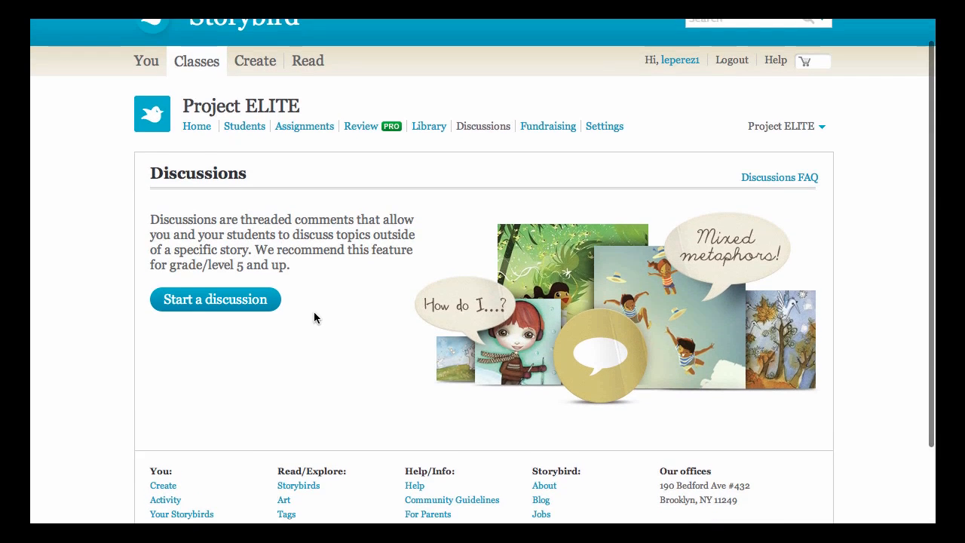
Start a new class discussion and examine its title and comment fields and the posting options
{"action": "left_click", "coordinate": [243, 305]}
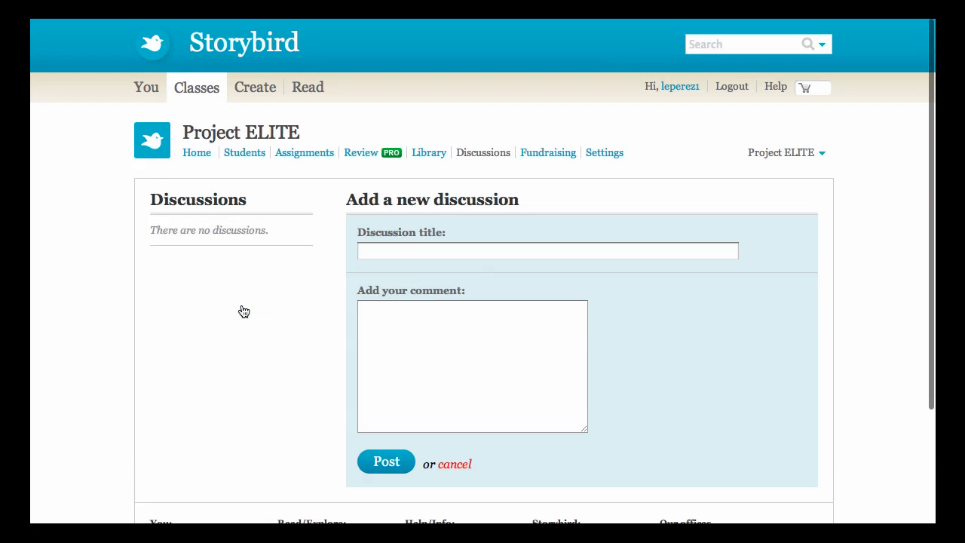
{"action": "scroll", "coordinate": [242, 309], "scroll_direction": "down", "scroll_amount": 1}
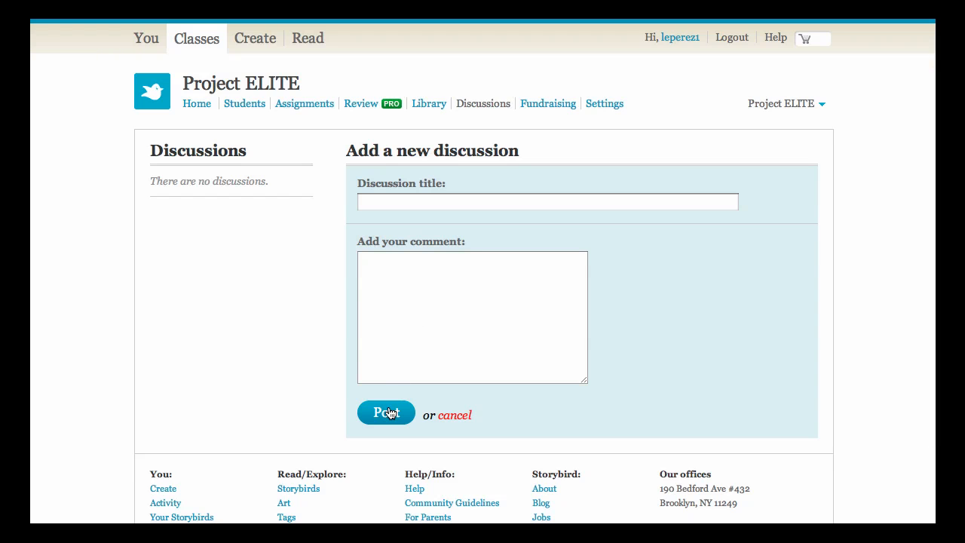
{"action": "scroll", "coordinate": [253, 378], "scroll_direction": "up", "scroll_amount": 1}
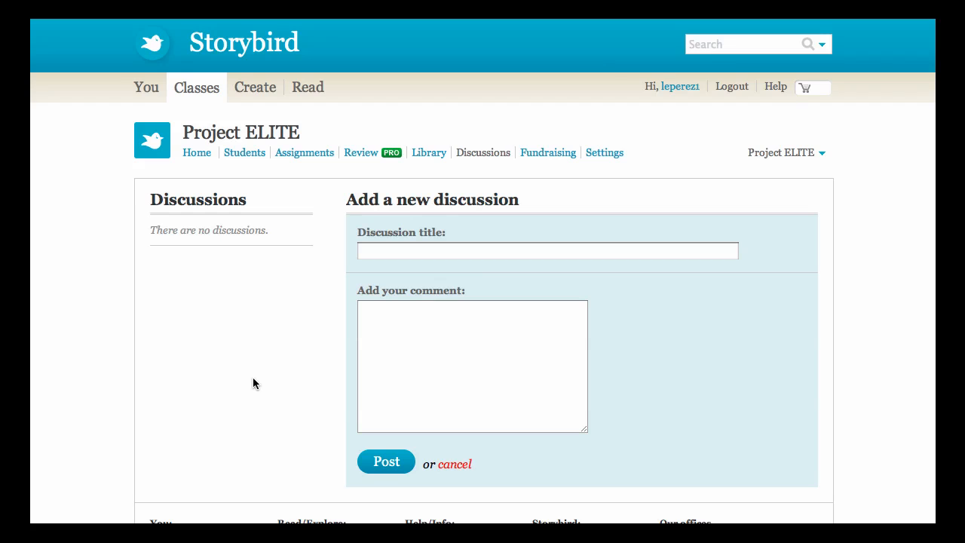
Return to the personal home page and look over the welcome message and the unpublished Storybirds
{"action": "left_click", "coordinate": [146, 95]}
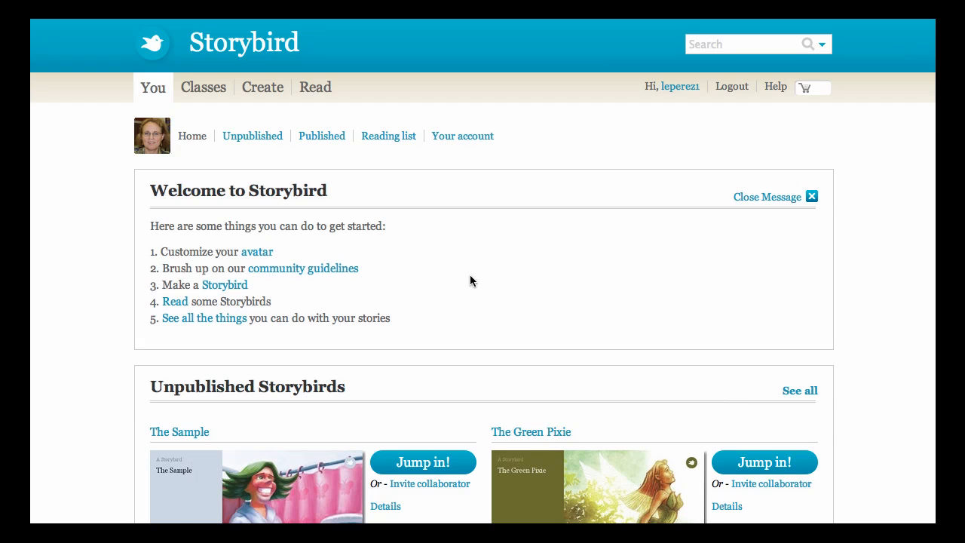
{"action": "scroll", "coordinate": [470, 275], "scroll_direction": "down", "scroll_amount": 2}
{"action": "scroll", "coordinate": [469, 276], "scroll_direction": "down", "scroll_amount": 2}
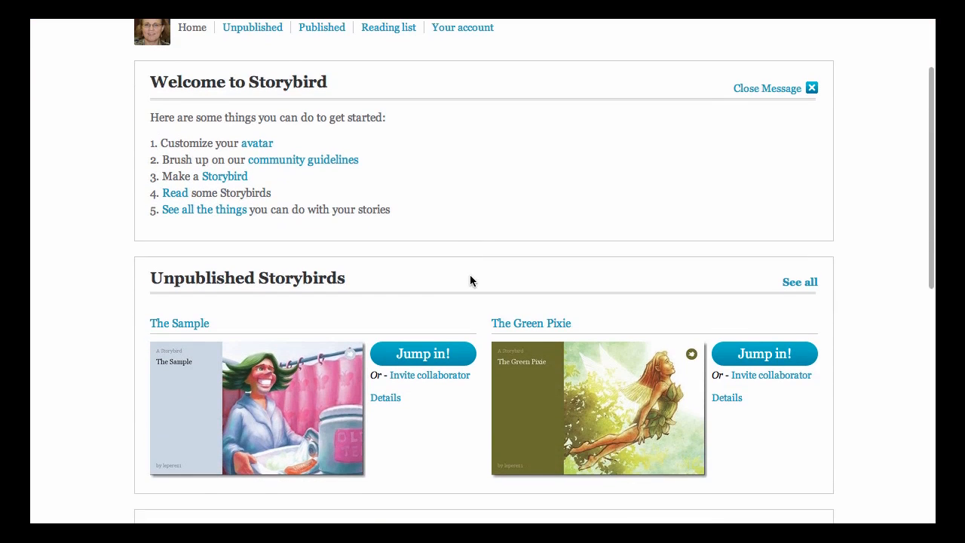
{"action": "scroll", "coordinate": [470, 276], "scroll_direction": "up", "scroll_amount": 3}
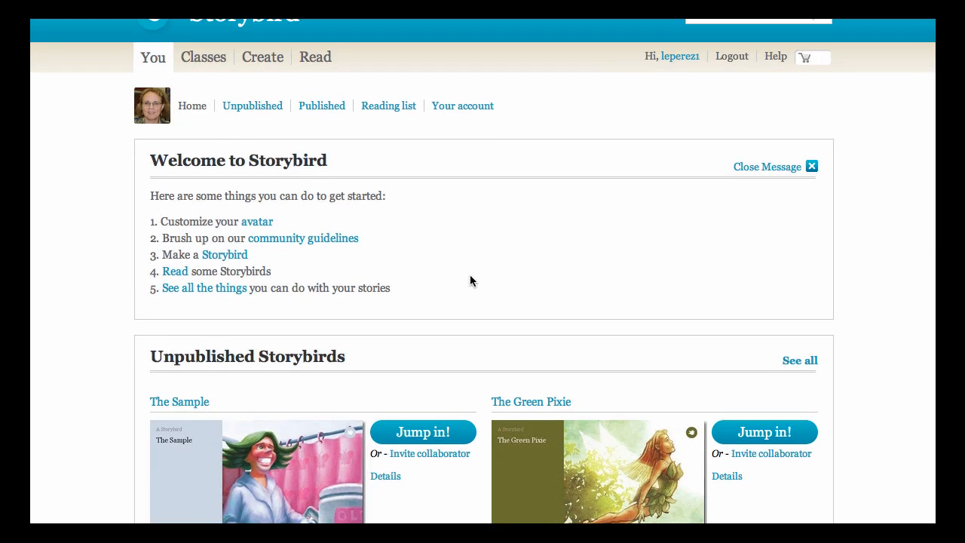
{"action": "scroll", "coordinate": [470, 276], "scroll_direction": "down", "scroll_amount": 2}
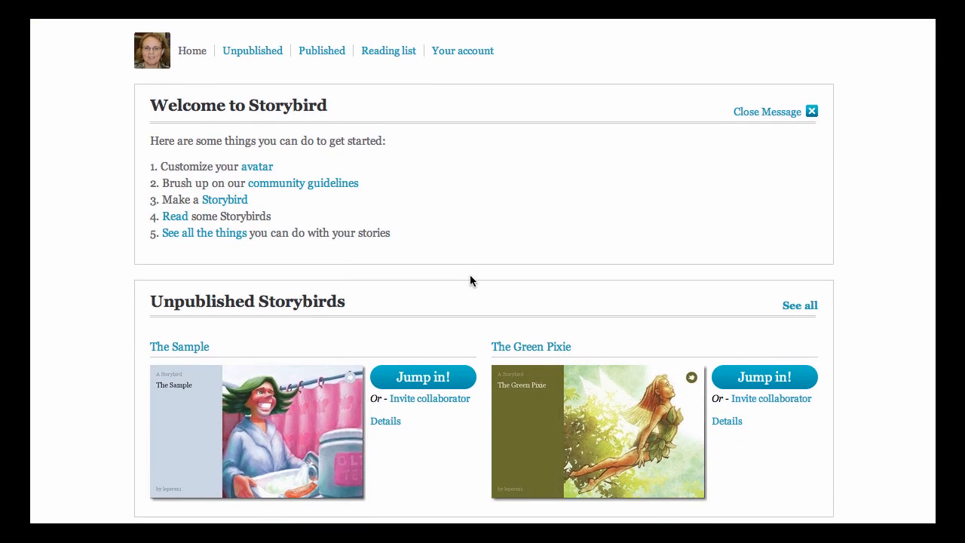